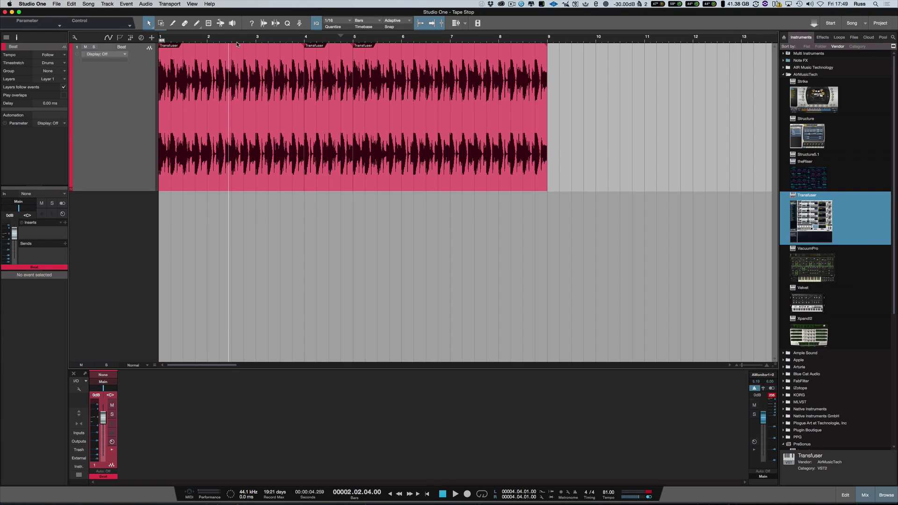
Play back the beat loop to hear it before slicing.
{"action": "key", "text": "space"}
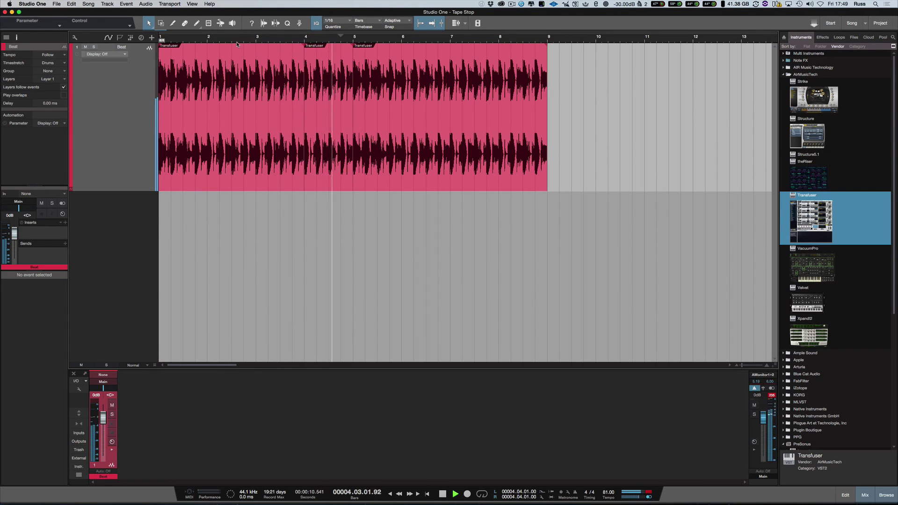
{"action": "key", "text": "space"}
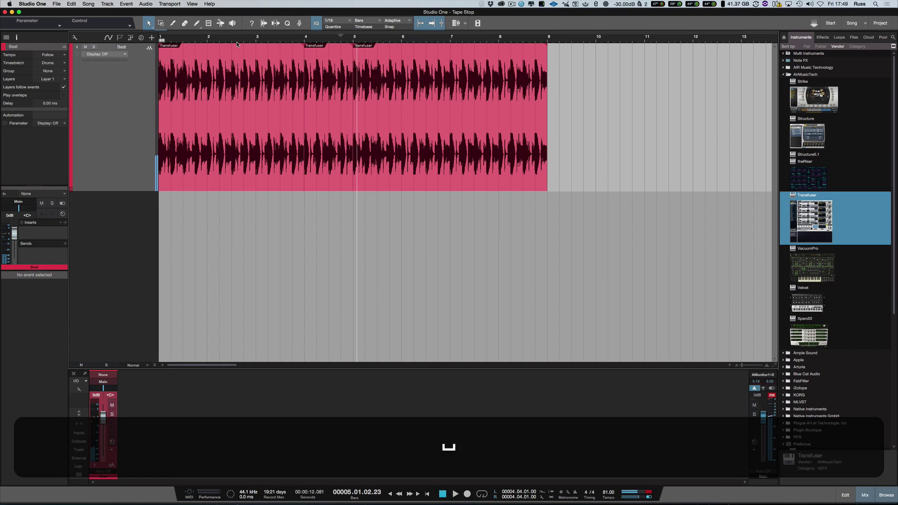
{"action": "scroll", "coordinate": [237, 44], "scroll_direction": "up", "scroll_amount": 1}
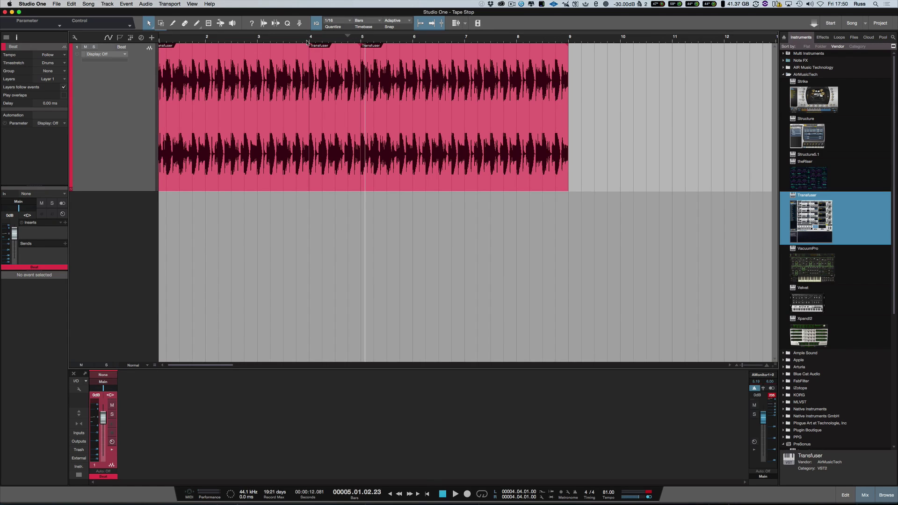
Send the bar 4–5 Transfuser event to a new SampleOne and move its window aside.
{"action": "left_click", "coordinate": [333, 81]}
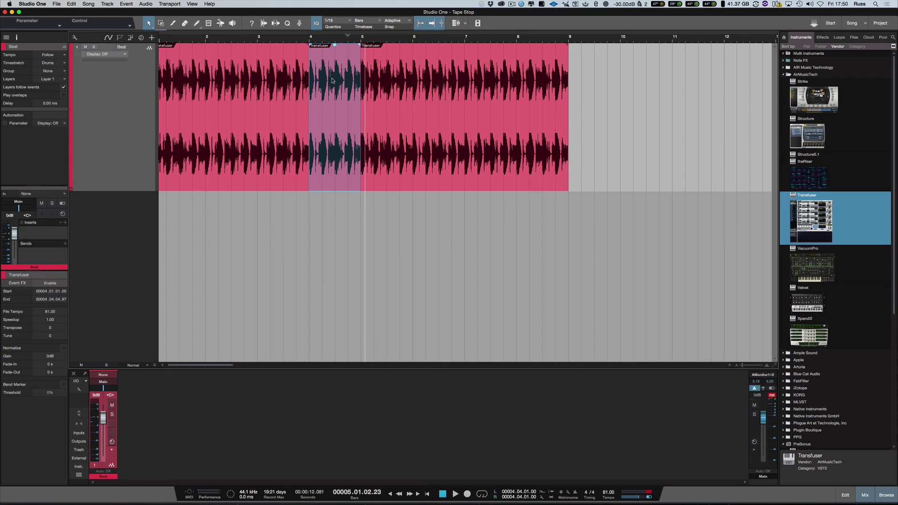
{"action": "right_click", "coordinate": [331, 123]}
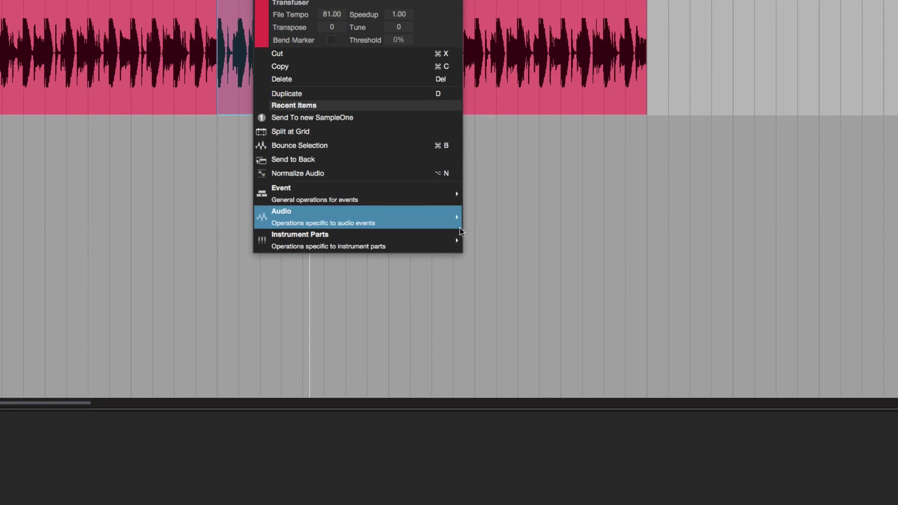
{"action": "mouse_move", "coordinate": [459, 228]}
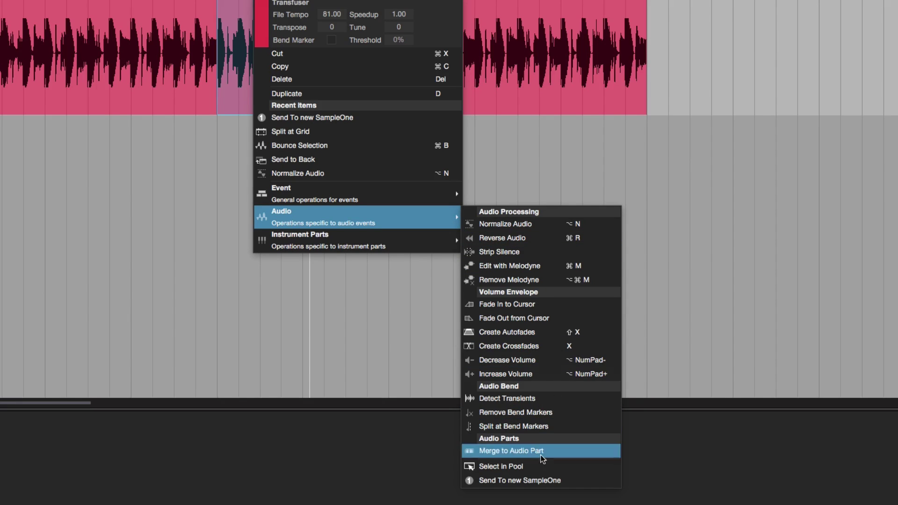
{"action": "left_click", "coordinate": [541, 480]}
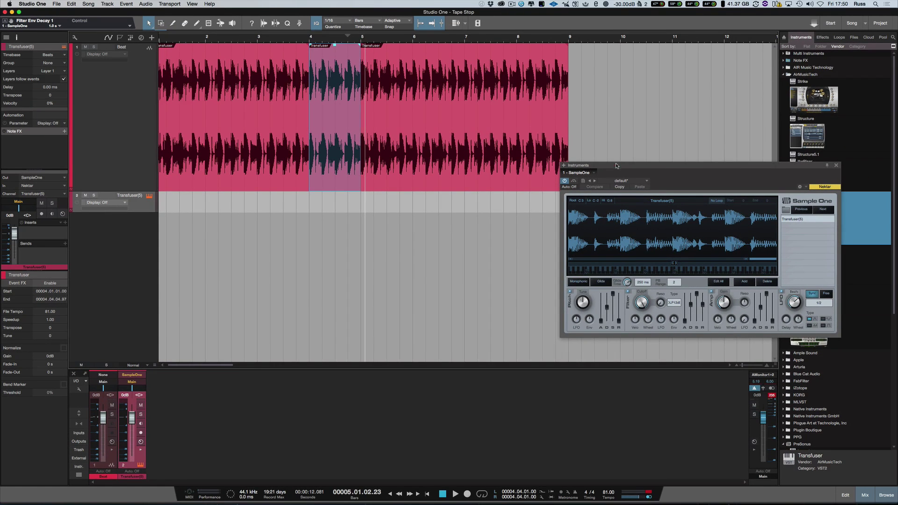
{"action": "left_click_drag", "start_coordinate": [616, 166], "coordinate": [500, 138]}
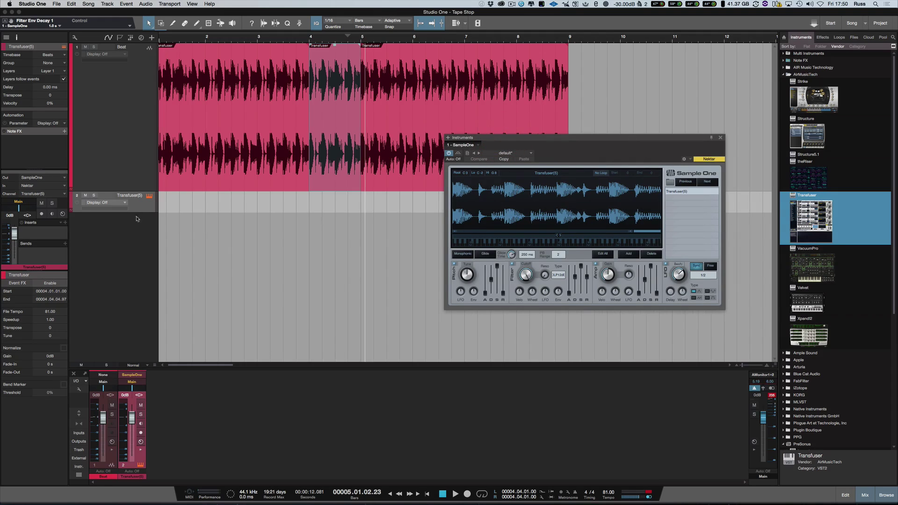
Rename the new instrument track to 'Tape'.
{"action": "double_click", "coordinate": [132, 195]}
{"action": "key", "text": "shift+BackSpace"}
{"action": "type", "text": "Tape"}
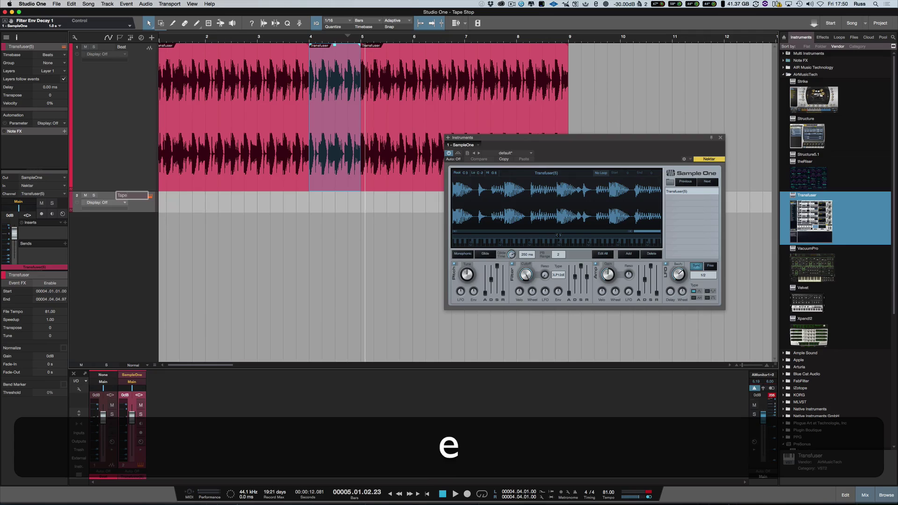
{"action": "key", "text": "Return"}
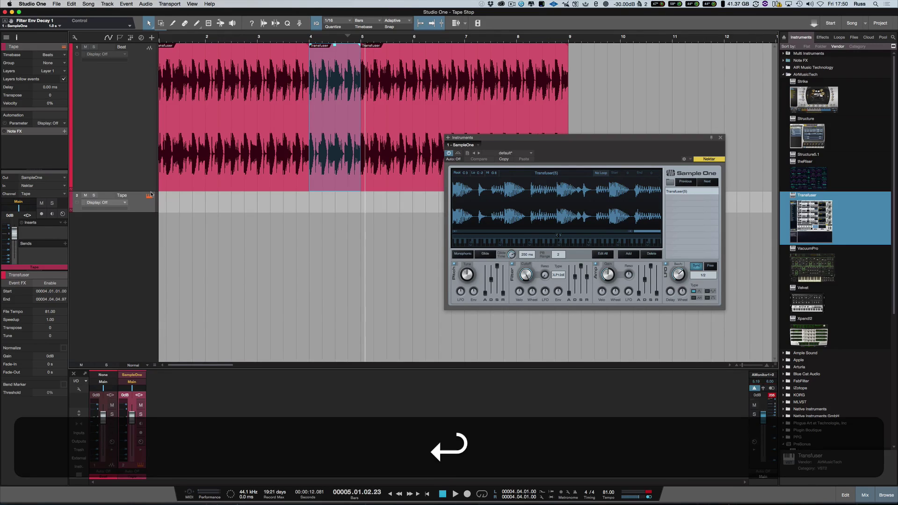
Toggle the Tape track's automation display, record-arm it, and make it taller.
{"action": "right_click", "coordinate": [139, 213]}
{"action": "left_click", "coordinate": [161, 216]}
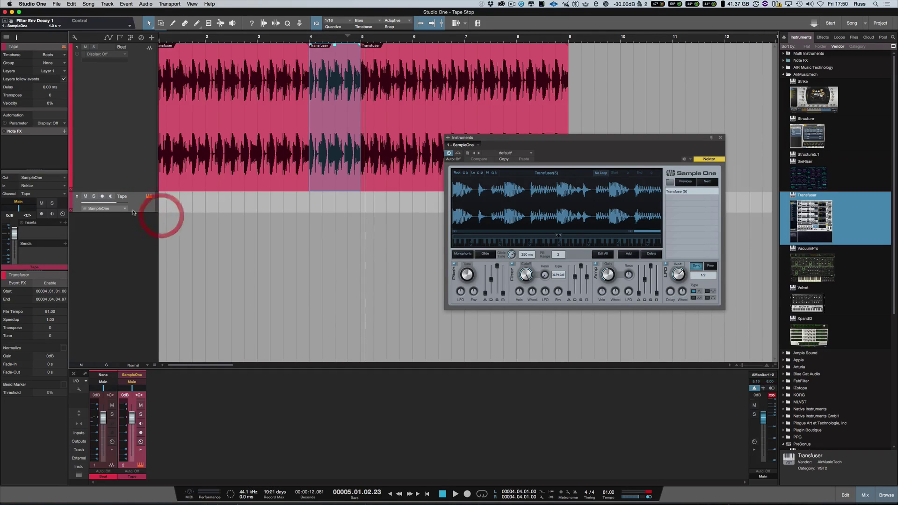
{"action": "left_click", "coordinate": [102, 197]}
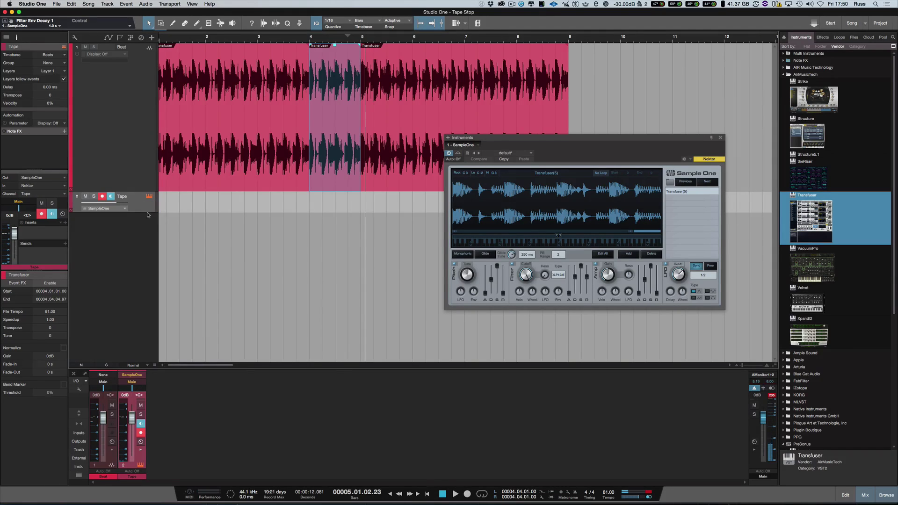
{"action": "left_click_drag", "start_coordinate": [148, 211], "coordinate": [150, 282]}
Create a one-bar part at bars 4–5 with a C3 note nudged just before bar 4.
{"action": "double_click", "coordinate": [328, 243]}
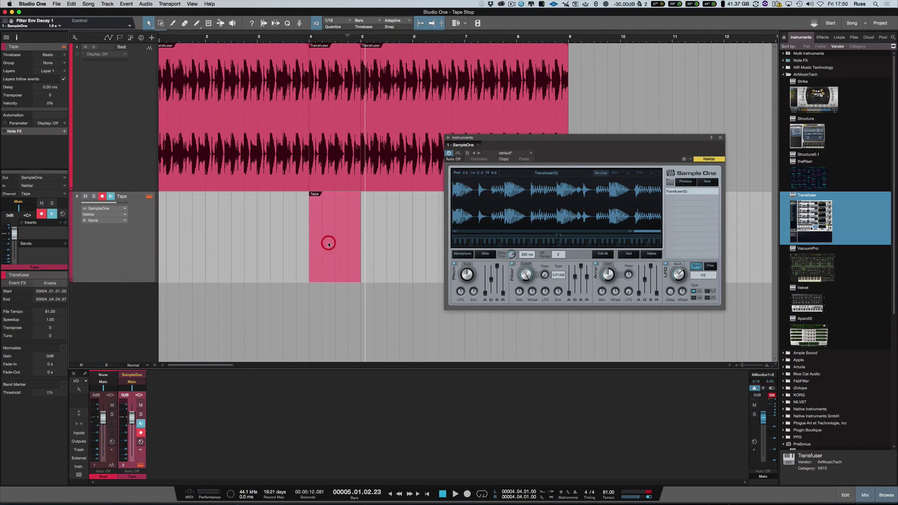
{"action": "double_click", "coordinate": [328, 244]}
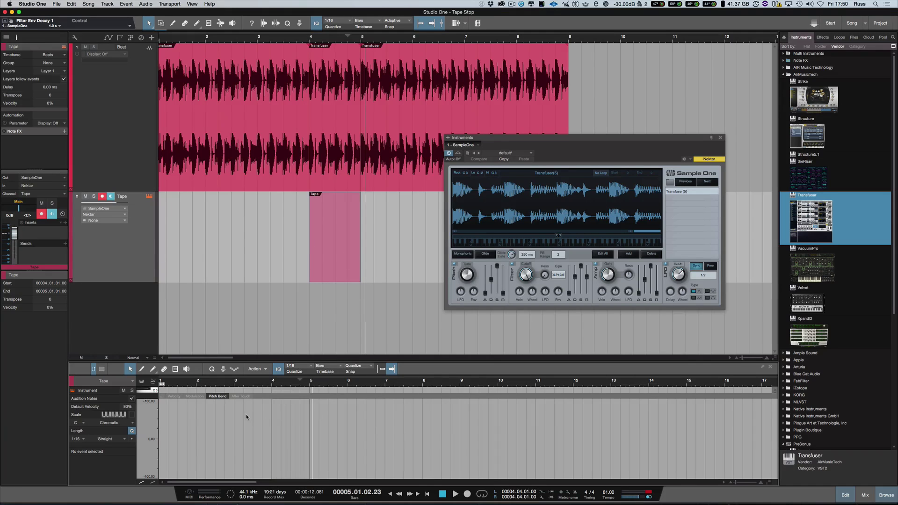
{"action": "left_click_drag", "start_coordinate": [282, 442], "coordinate": [281, 466]}
{"action": "left_click", "coordinate": [273, 398]}
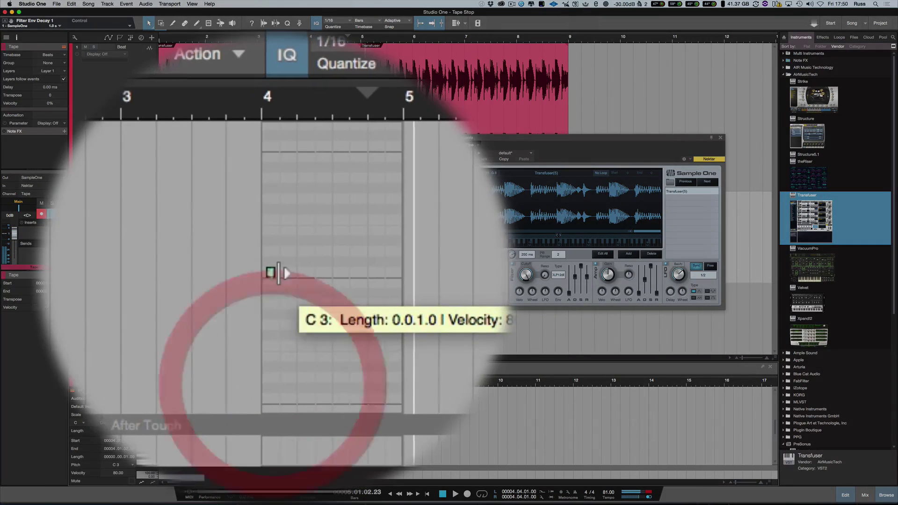
{"action": "mouse_move", "coordinate": [273, 267]}
{"action": "left_mouse_down"}
{"action": "mouse_move", "coordinate": [312, 273]}
{"action": "mouse_move", "coordinate": [270, 271]}
{"action": "left_mouse_up"}
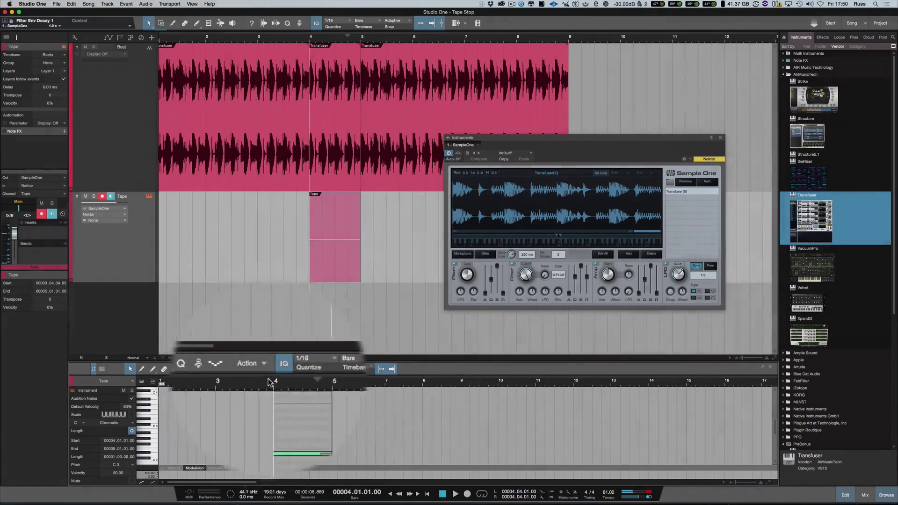
Range-select bars 4–5 of the beat and audition from just before that section.
{"action": "left_click", "coordinate": [208, 23]}
{"action": "double_click", "coordinate": [344, 120]}
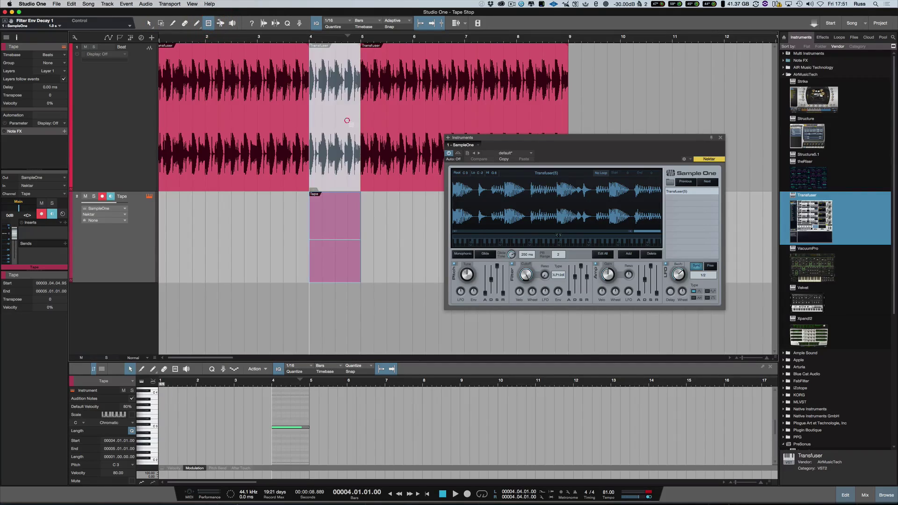
{"action": "left_click", "coordinate": [271, 42]}
{"action": "key", "text": "space"}
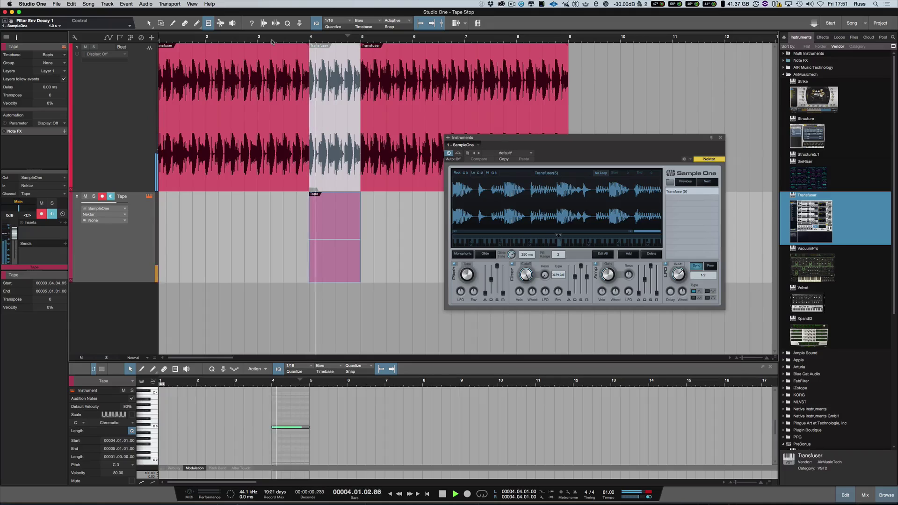
{"action": "key", "text": "space"}
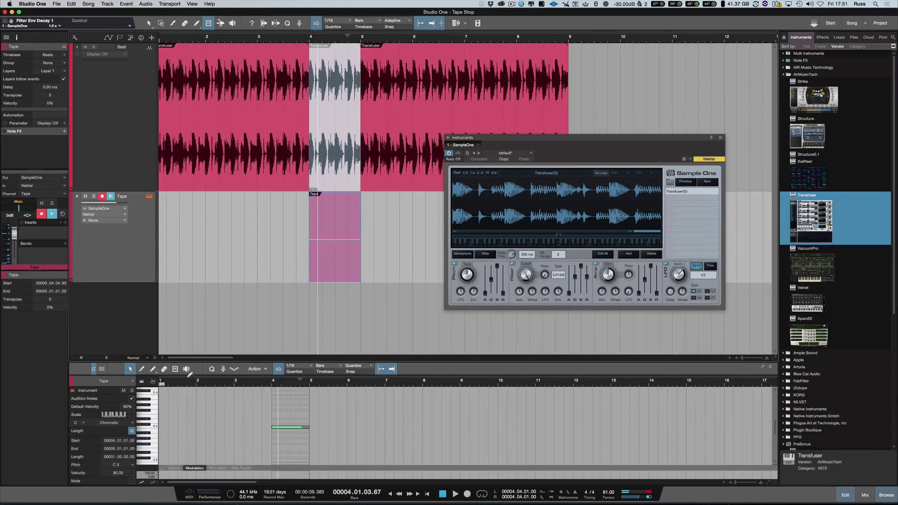
In the mixer, set the SampleOne fader to -4.6 dB while auditioning.
{"action": "key", "text": "F3"}
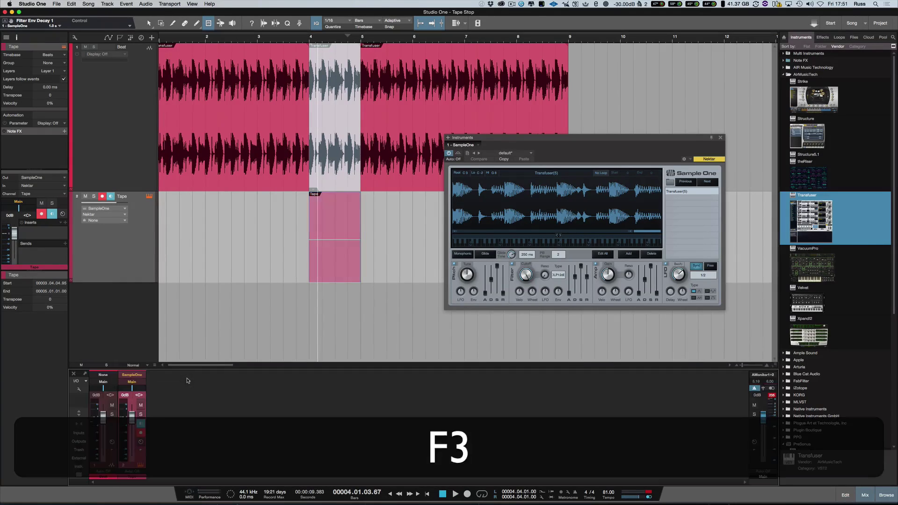
{"action": "left_click_drag", "start_coordinate": [132, 415], "coordinate": [136, 425]}
{"action": "left_click", "coordinate": [274, 41]}
{"action": "key", "text": "space"}
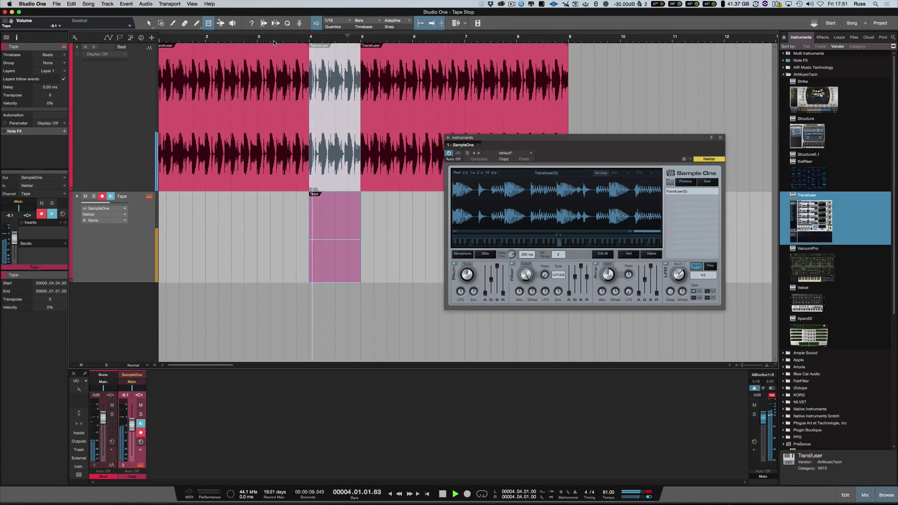
{"action": "left_click_drag", "start_coordinate": [133, 419], "coordinate": [132, 418]}
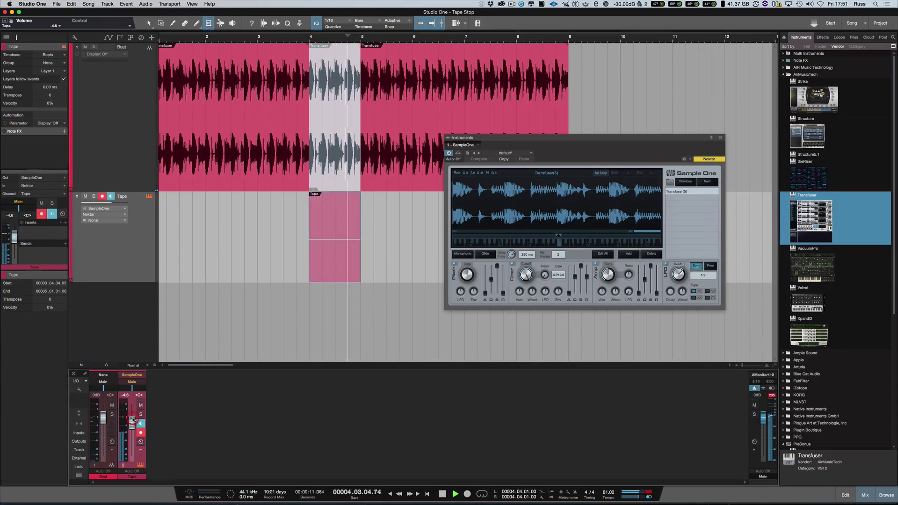
{"action": "key", "text": "space"}
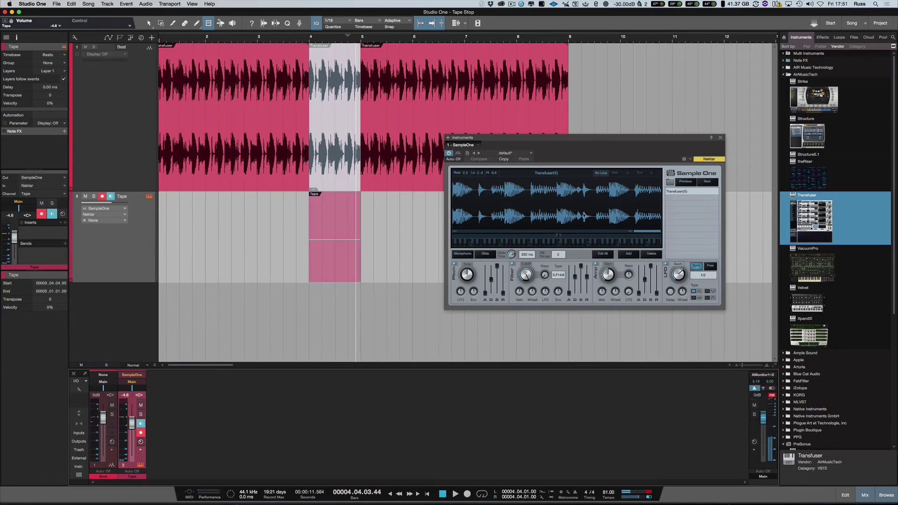
{"action": "left_click_drag", "start_coordinate": [590, 143], "coordinate": [650, 76]}
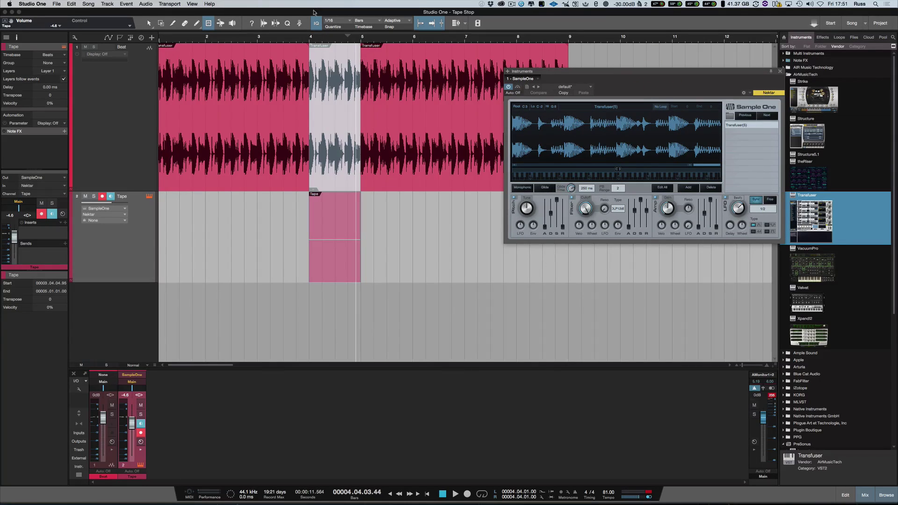
Disarm the Tape track and set SampleOne's PB Range to 24.
{"action": "left_click", "coordinate": [309, 38]}
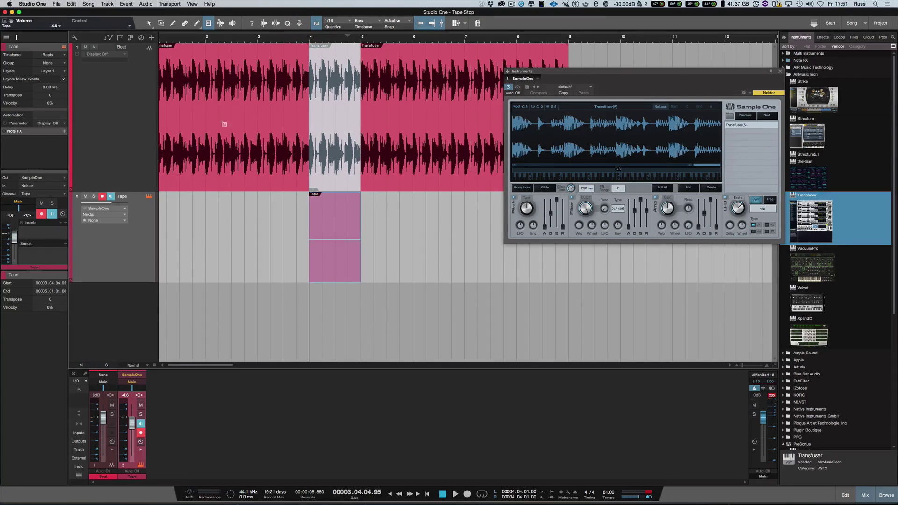
{"action": "left_click", "coordinate": [106, 197]}
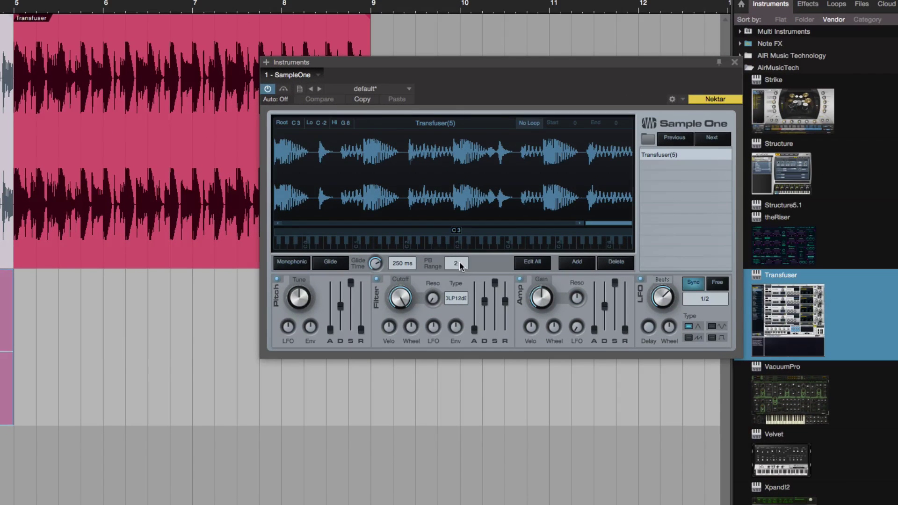
{"action": "left_click", "coordinate": [461, 266]}
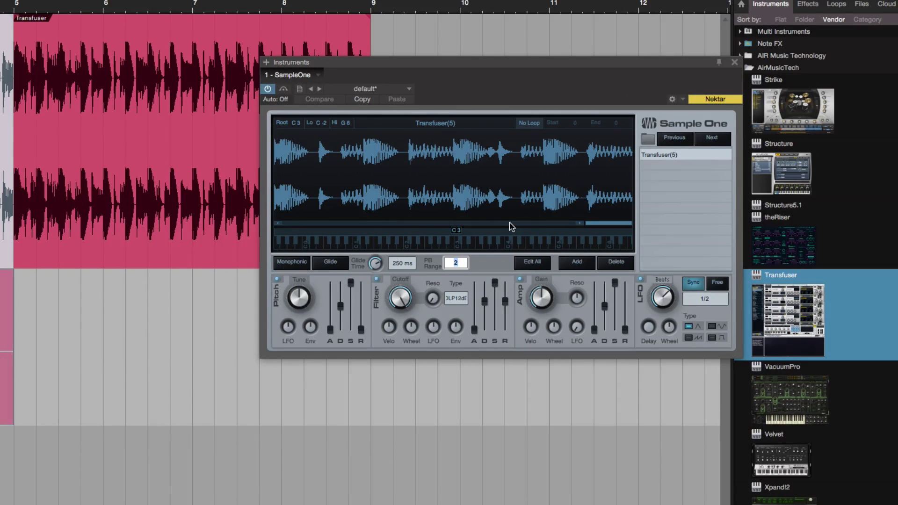
{"action": "key", "text": "Return"}
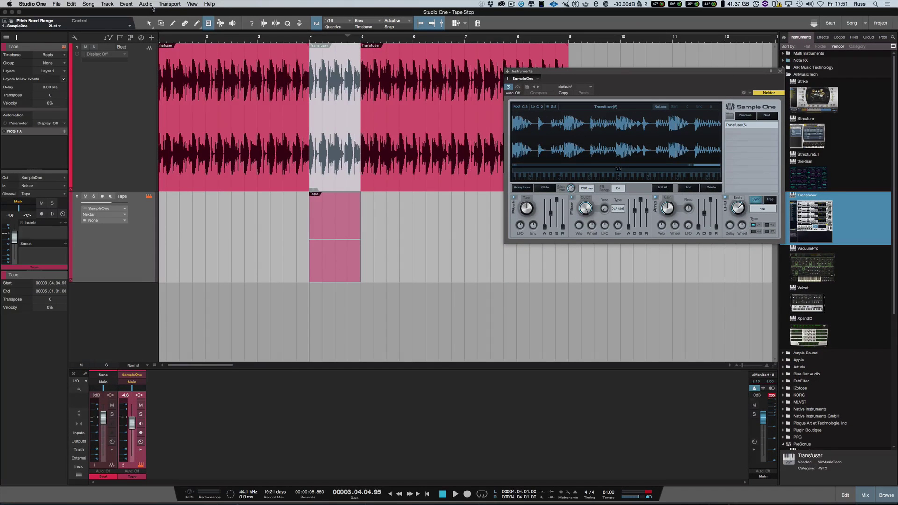
{"action": "left_click", "coordinate": [148, 23]}
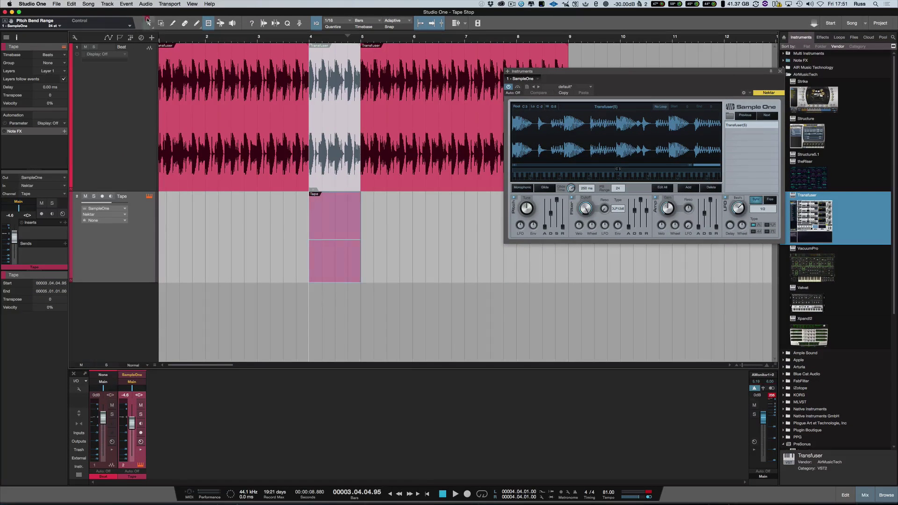
Open the Tape part in an enlarged editor with a half-height Pitch Bend lane and the Paint tool.
{"action": "double_click", "coordinate": [333, 255]}
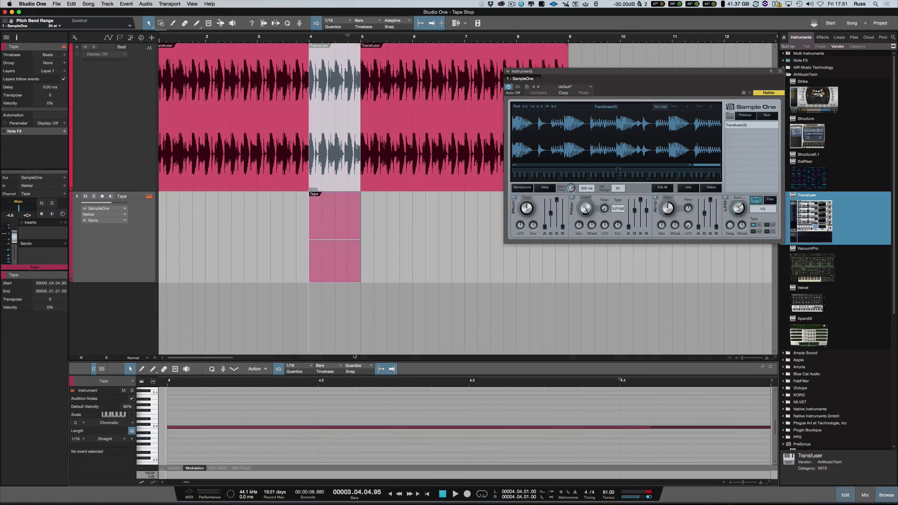
{"action": "left_click_drag", "start_coordinate": [358, 360], "coordinate": [357, 132]}
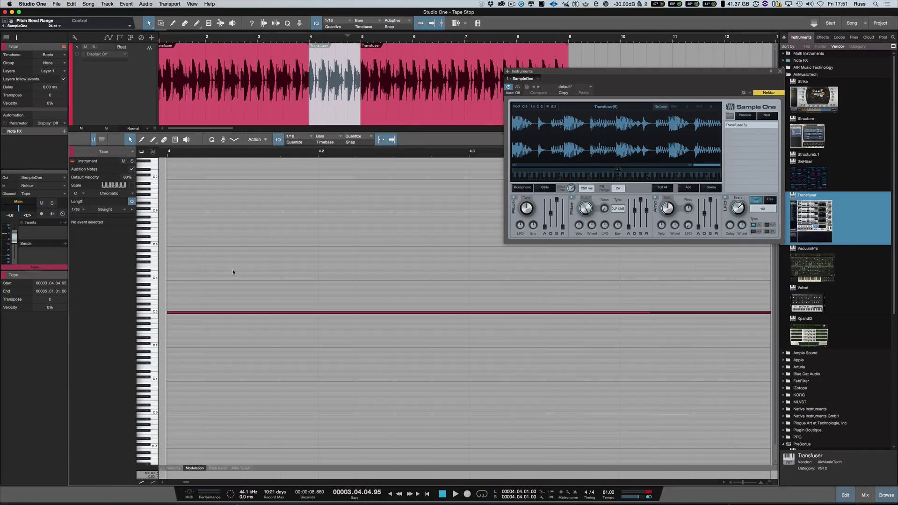
{"action": "left_click", "coordinate": [218, 468]}
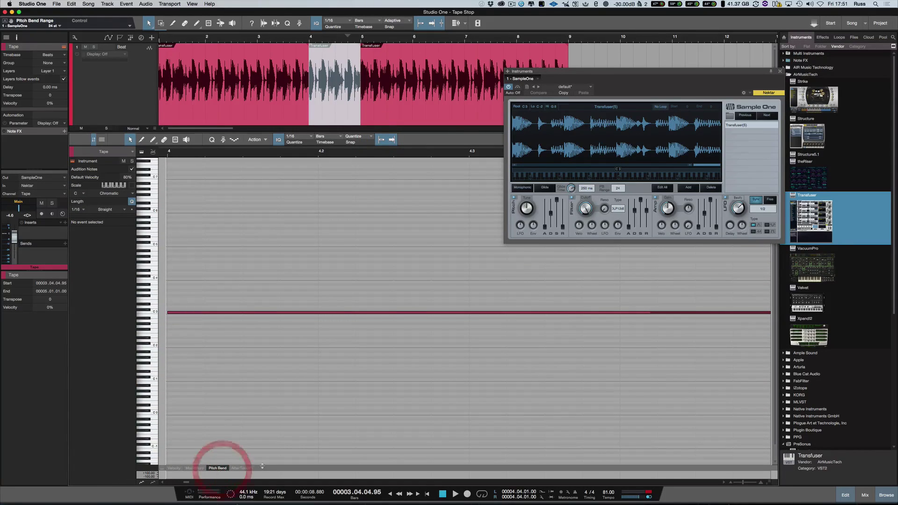
{"action": "left_click_drag", "start_coordinate": [264, 449], "coordinate": [293, 247]}
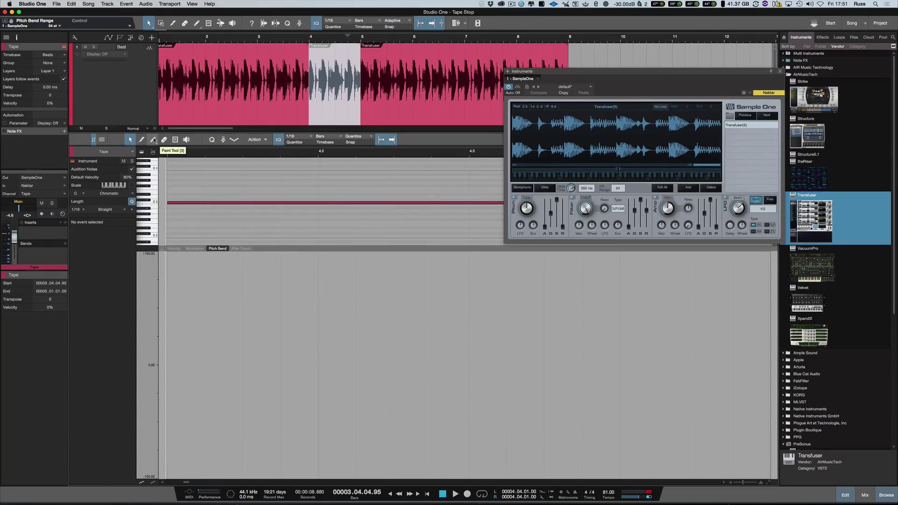
{"action": "left_click", "coordinate": [154, 141]}
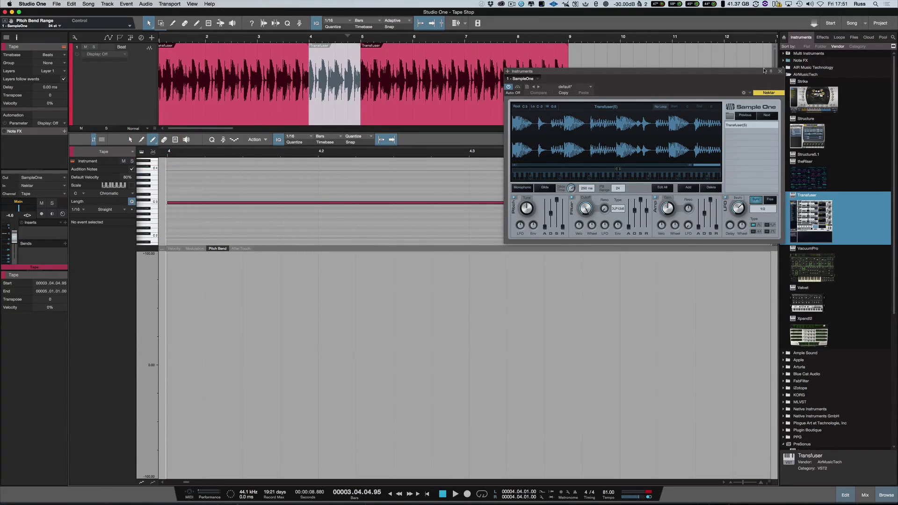
{"action": "left_click", "coordinate": [780, 71]}
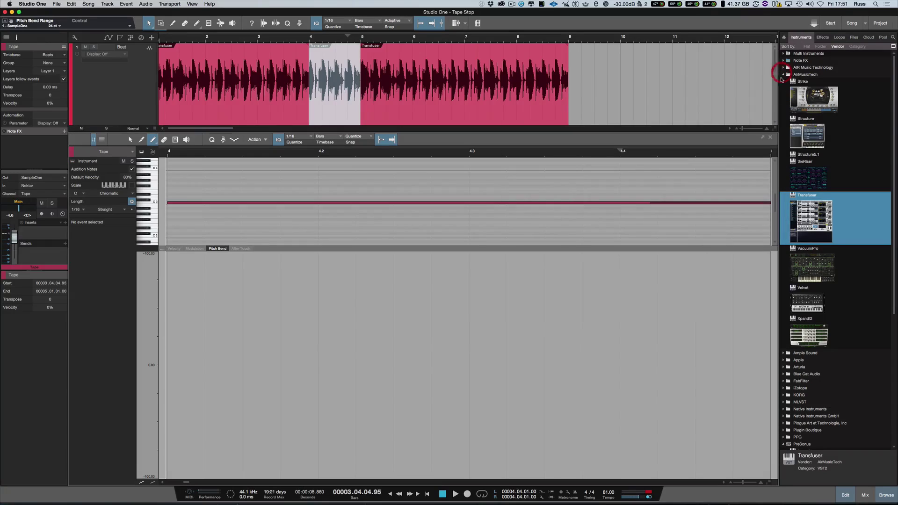
{"action": "left_click", "coordinate": [881, 498]}
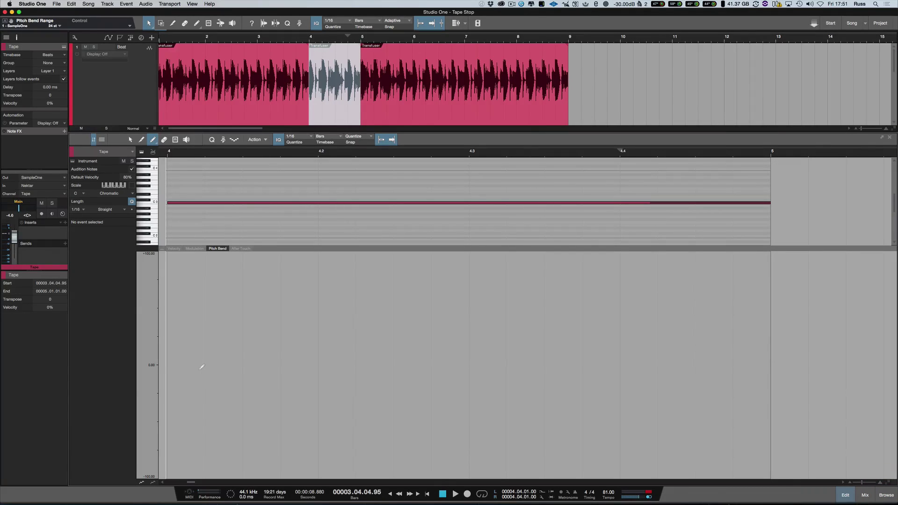
Add pitch bend points at the start and bar 4.3, pull the 4.3 point to minimum, and audition.
{"action": "left_click", "coordinate": [168, 365]}
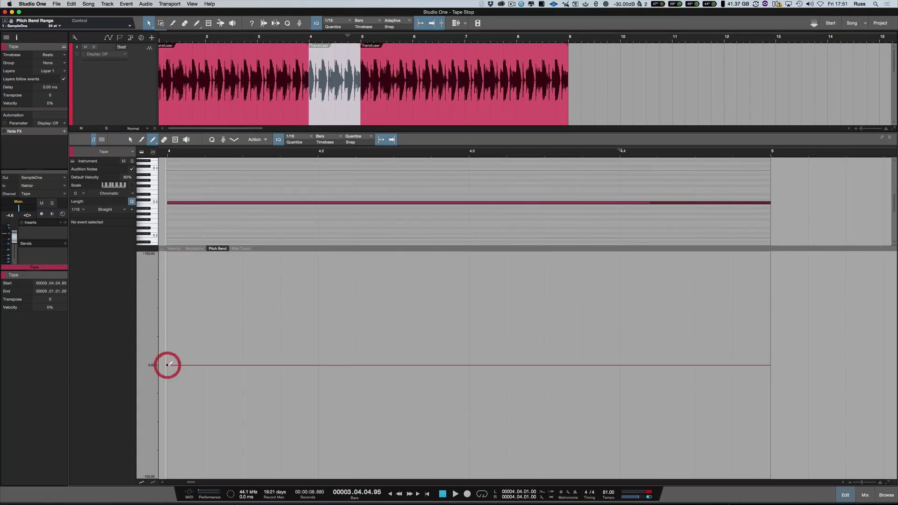
{"action": "left_click", "coordinate": [470, 365]}
{"action": "left_click", "coordinate": [130, 140]}
{"action": "left_click_drag", "start_coordinate": [471, 368], "coordinate": [469, 458]}
{"action": "left_click", "coordinate": [262, 42]}
{"action": "key", "text": "space"}
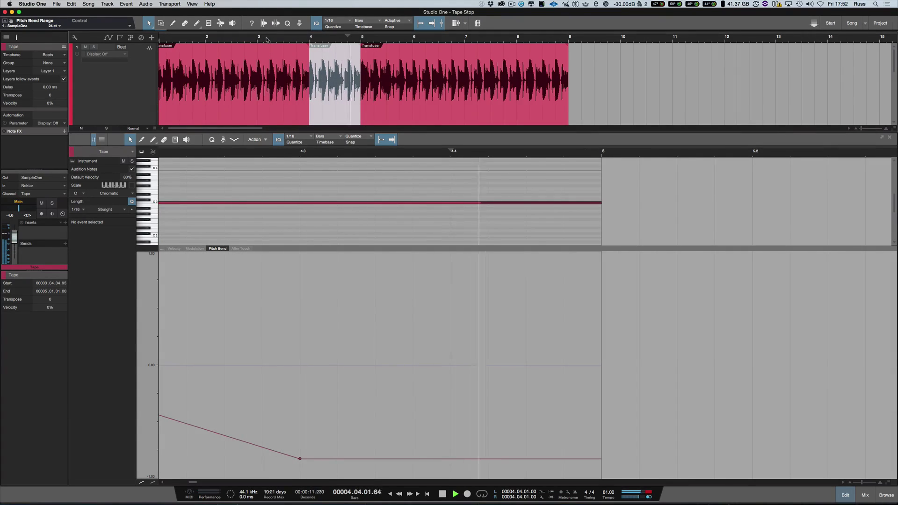
{"action": "key", "text": "space"}
Raise the bar 5 pitch bend endpoint back to 0 and audition the dip.
{"action": "scroll", "coordinate": [309, 187], "scroll_direction": "down", "scroll_amount": 3}
{"action": "scroll", "coordinate": [294, 322], "scroll_direction": "left", "scroll_amount": 6}
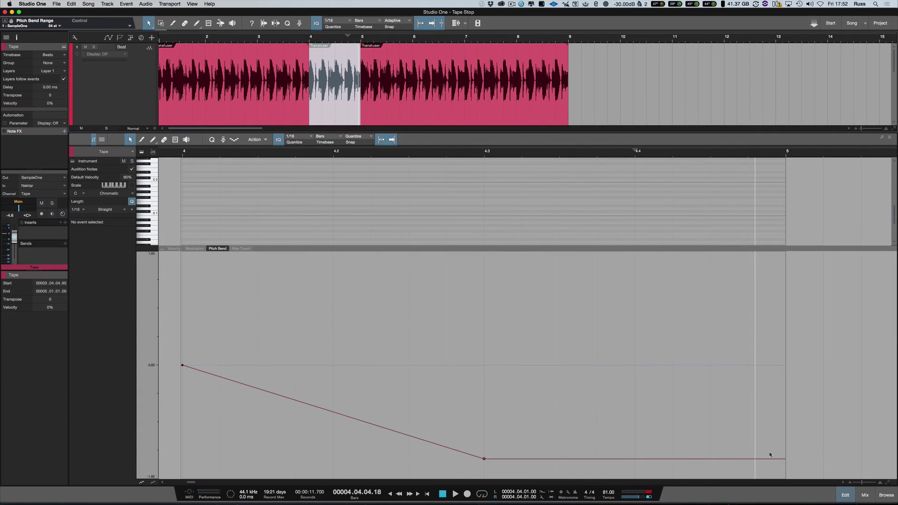
{"action": "left_click_drag", "start_coordinate": [787, 460], "coordinate": [788, 361]}
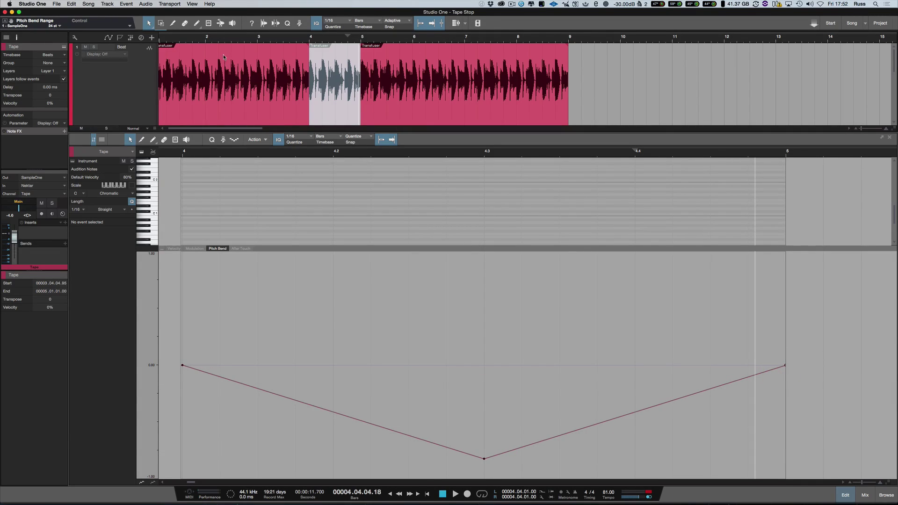
{"action": "left_click", "coordinate": [224, 38]}
{"action": "key", "text": "space"}
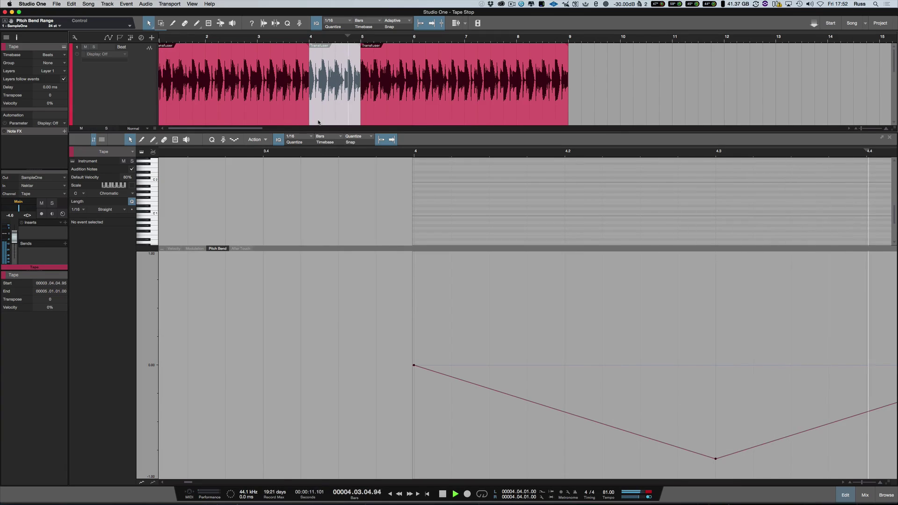
{"action": "key", "text": "space"}
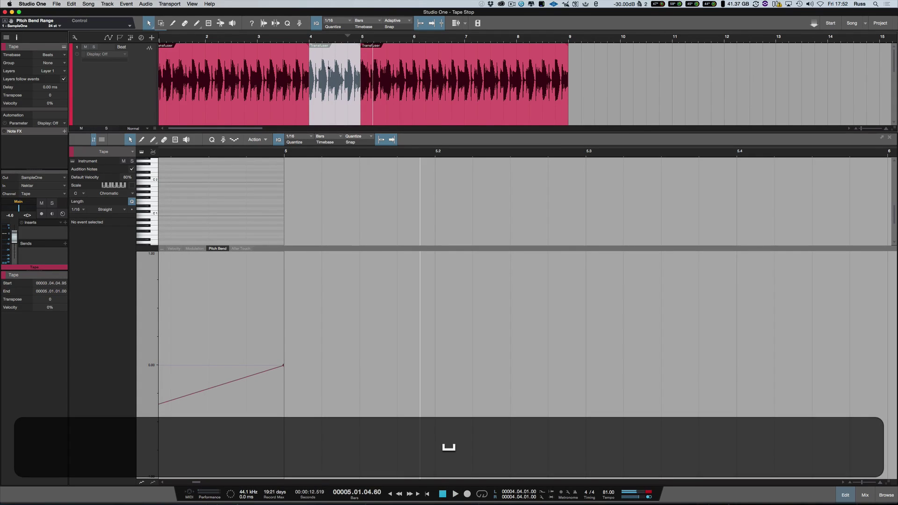
{"action": "scroll", "coordinate": [266, 298], "scroll_direction": "left", "scroll_amount": 5}
{"action": "scroll", "coordinate": [266, 300], "scroll_direction": "left", "scroll_amount": 5}
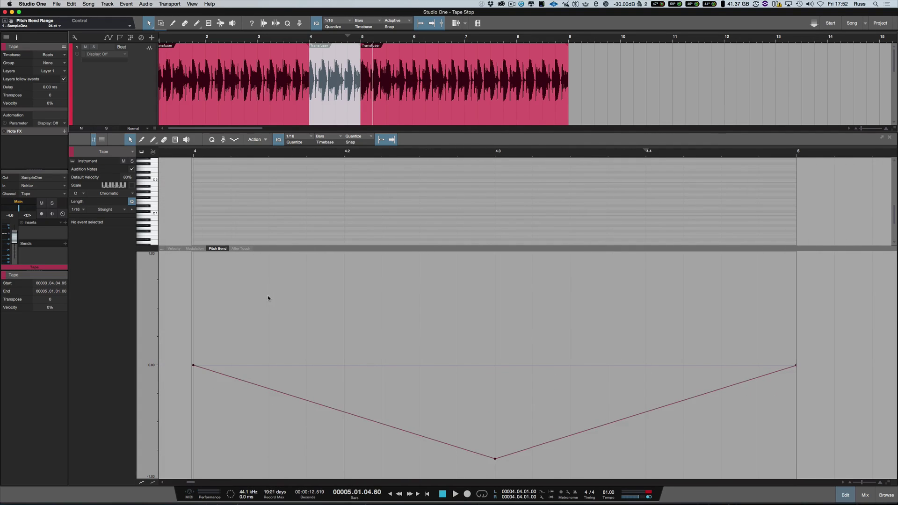
Try curved pitch bend shapes by adding and moving points, auditioning each version.
{"action": "left_click", "coordinate": [344, 412]}
{"action": "left_click_drag", "start_coordinate": [345, 414], "coordinate": [351, 378]}
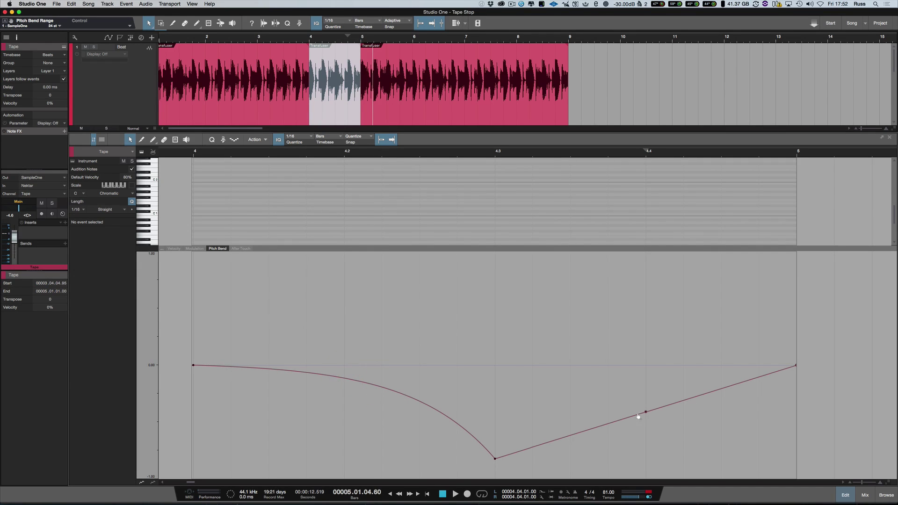
{"action": "left_click_drag", "start_coordinate": [646, 414], "coordinate": [730, 447]}
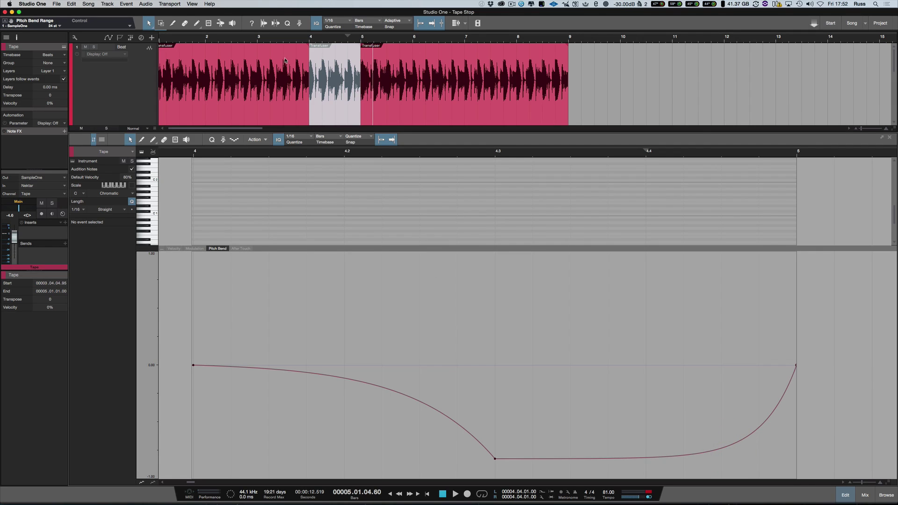
{"action": "left_click", "coordinate": [296, 41]}
{"action": "key", "text": "space"}
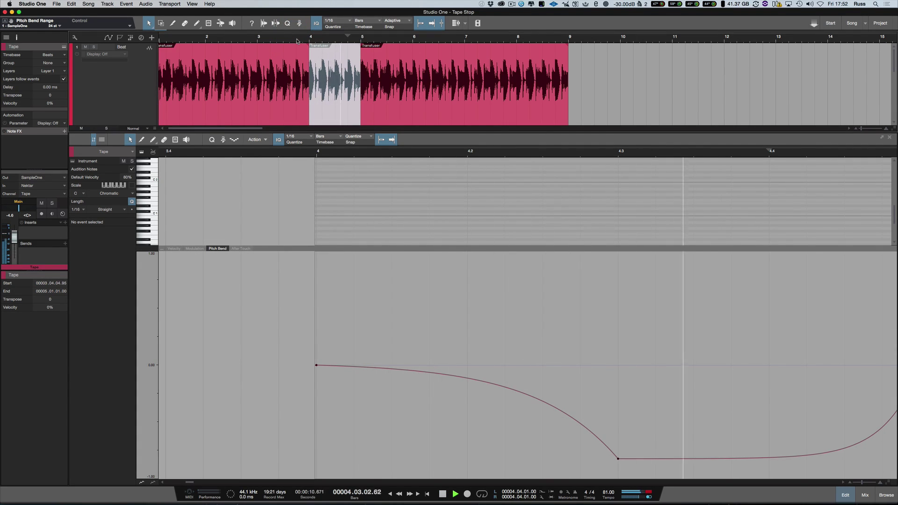
{"action": "key", "text": "space"}
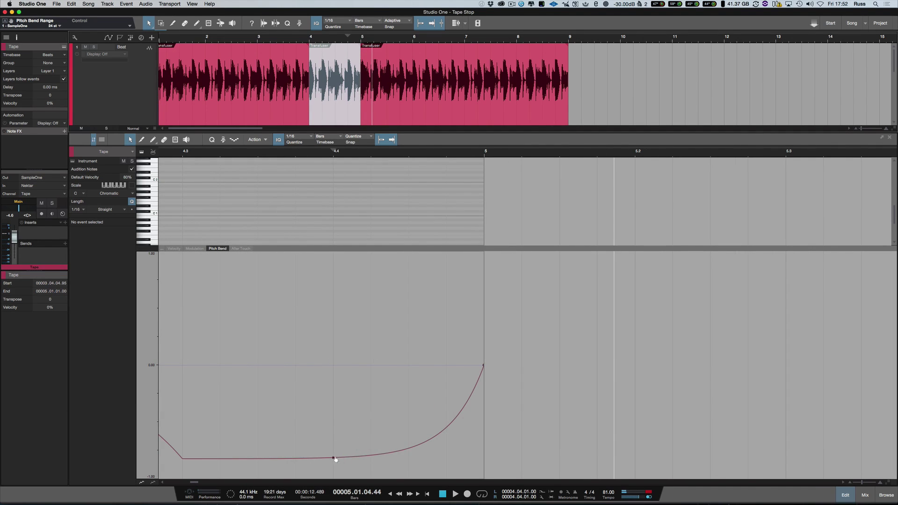
{"action": "mouse_move", "coordinate": [335, 459]}
{"action": "left_mouse_down"}
{"action": "mouse_move", "coordinate": [313, 402]}
{"action": "mouse_move", "coordinate": [318, 361]}
{"action": "left_mouse_up"}
{"action": "left_click", "coordinate": [291, 39]}
{"action": "key", "text": "space"}
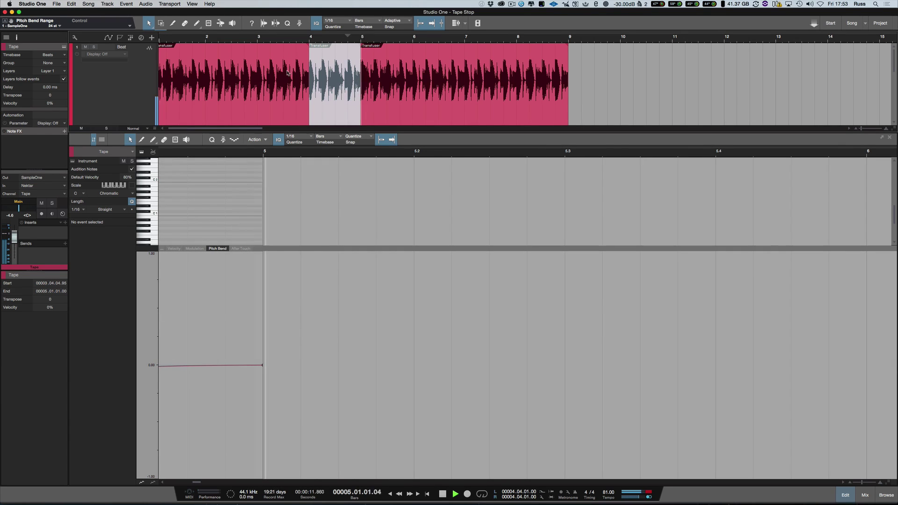
{"action": "key", "text": "space"}
Pull the bar 4.4 and 4.2 points down to restore straight slopes.
{"action": "scroll", "coordinate": [229, 290], "scroll_direction": "left", "scroll_amount": 3}
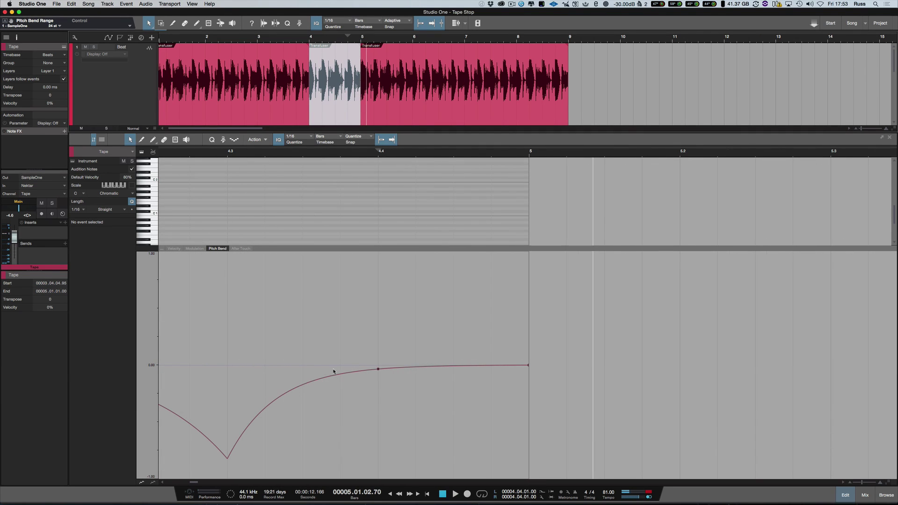
{"action": "left_click_drag", "start_coordinate": [379, 370], "coordinate": [382, 417]}
{"action": "scroll", "coordinate": [259, 413], "scroll_direction": "left", "scroll_amount": 2}
{"action": "scroll", "coordinate": [241, 407], "scroll_direction": "left", "scroll_amount": 1}
{"action": "scroll", "coordinate": [200, 381], "scroll_direction": "left", "scroll_amount": 3}
{"action": "left_click_drag", "start_coordinate": [316, 380], "coordinate": [313, 416]}
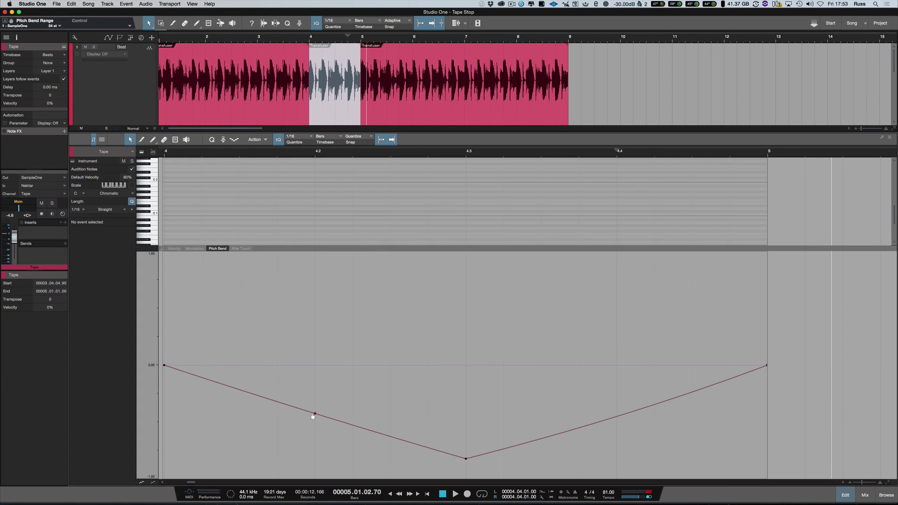
Pull the middle pitch bend point down to -1.00 and audition the steeper drop.
{"action": "key", "text": "space"}
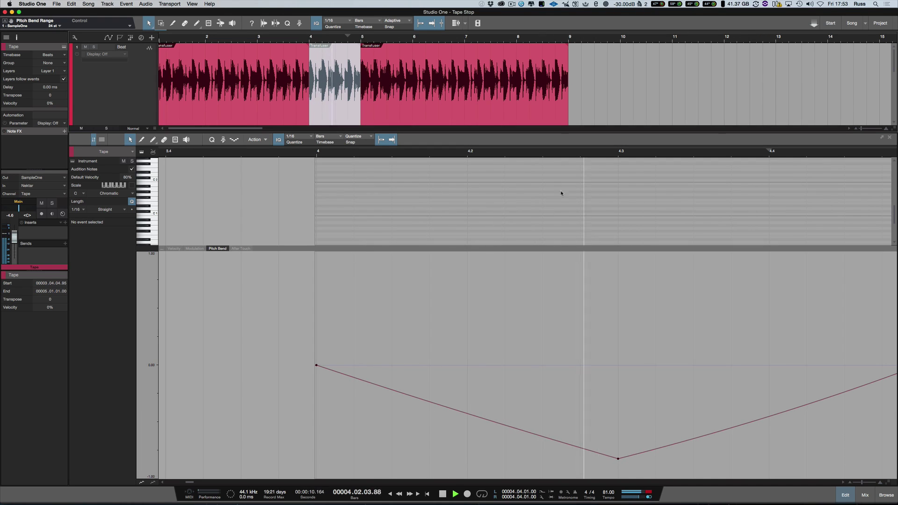
{"action": "key", "text": "space"}
{"action": "left_click_drag", "start_coordinate": [620, 462], "coordinate": [627, 479]}
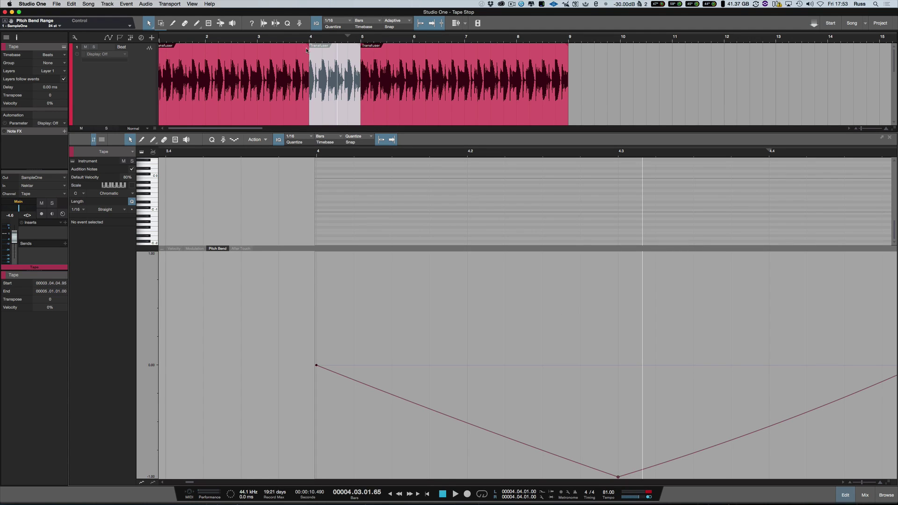
{"action": "key", "text": "space"}
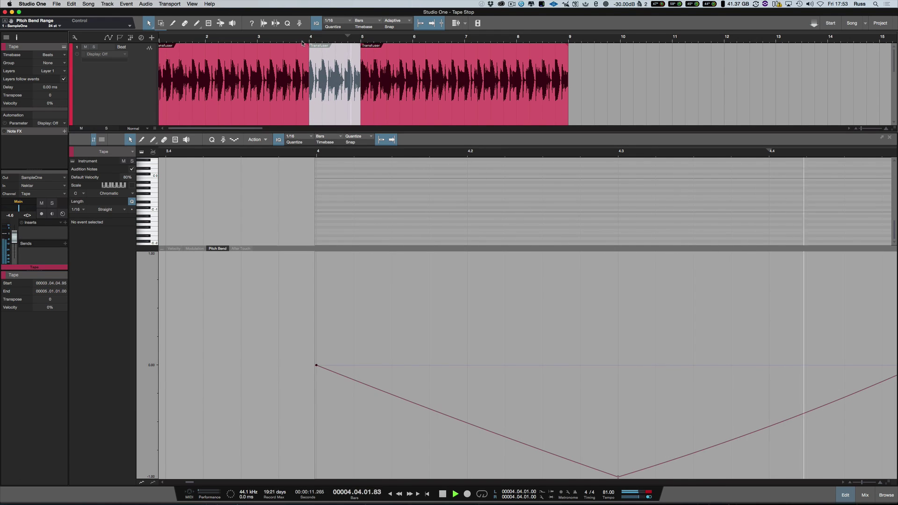
{"action": "key", "text": "space"}
Raise the final bend point to 1.00 and audition from just before bar 4.
{"action": "left_click_drag", "start_coordinate": [189, 367], "coordinate": [201, 241]}
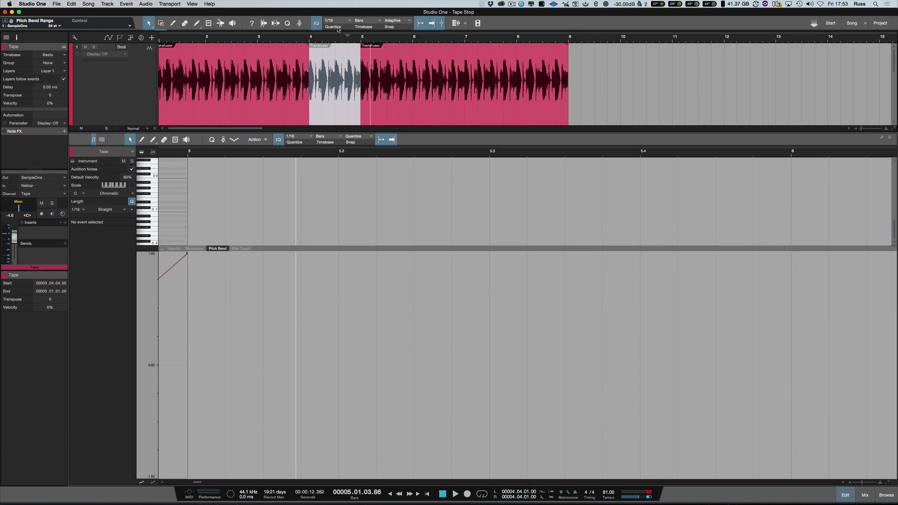
{"action": "left_click", "coordinate": [280, 39]}
{"action": "key", "text": "space"}
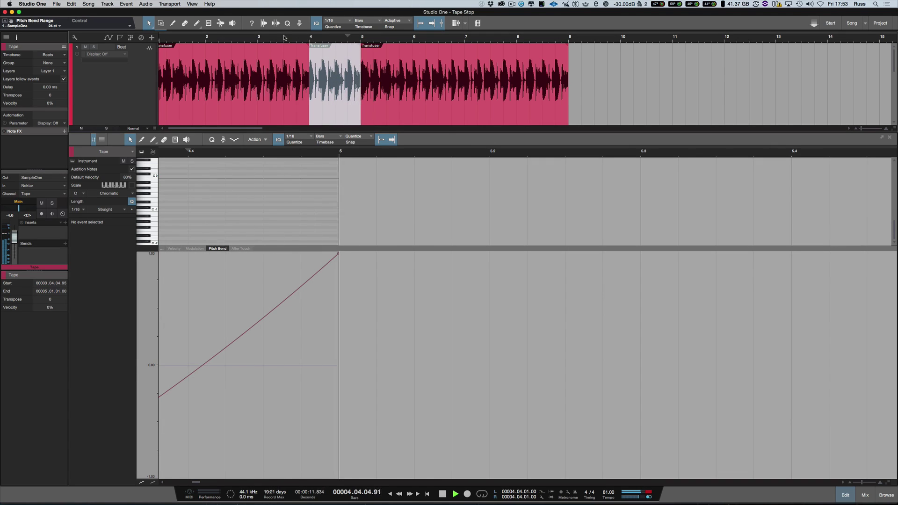
{"action": "key", "text": "space"}
Delete the final bend point so pitch holds at -1.00, and enlarge the piano roll.
{"action": "scroll", "coordinate": [316, 197], "scroll_direction": "left", "scroll_amount": 2}
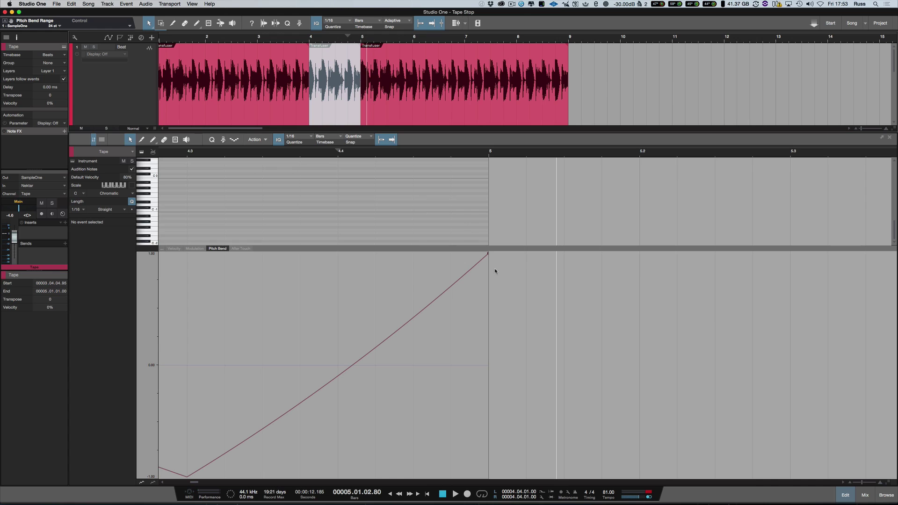
{"action": "double_click", "coordinate": [488, 254]}
{"action": "scroll", "coordinate": [439, 292], "scroll_direction": "left", "scroll_amount": 1}
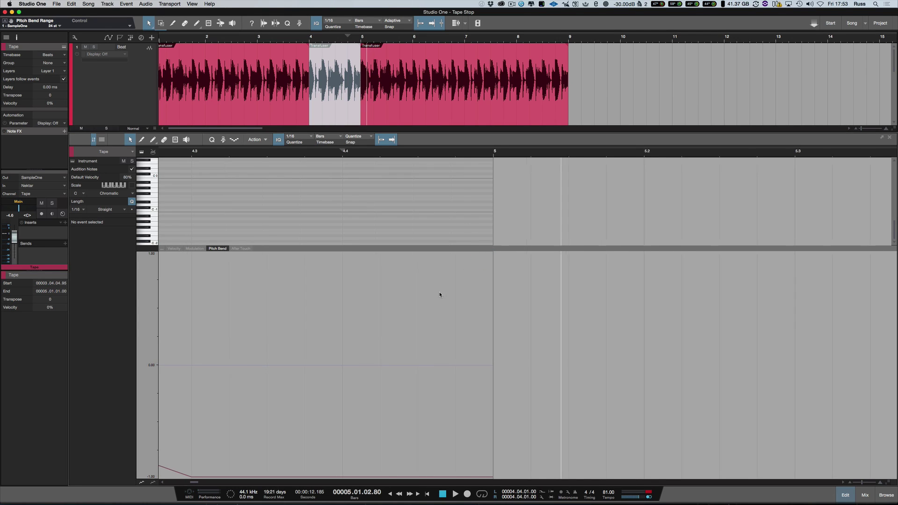
{"action": "scroll", "coordinate": [339, 224], "scroll_direction": "left", "scroll_amount": 1}
{"action": "left_click_drag", "start_coordinate": [331, 247], "coordinate": [331, 419]}
{"action": "scroll", "coordinate": [533, 220], "scroll_direction": "left", "scroll_amount": 1}
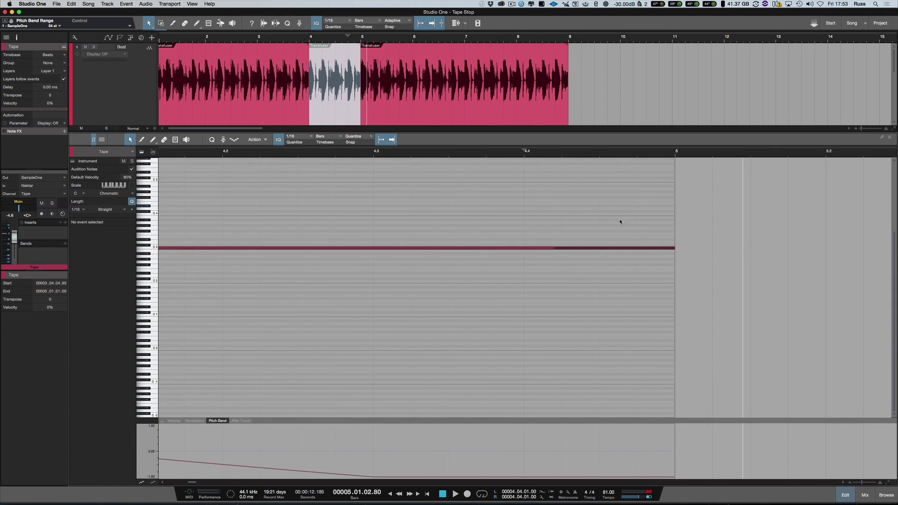
Shorten the C3 note to end near 4.2.4 and audition it with the arrangement.
{"action": "left_click_drag", "start_coordinate": [676, 248], "coordinate": [369, 246]}
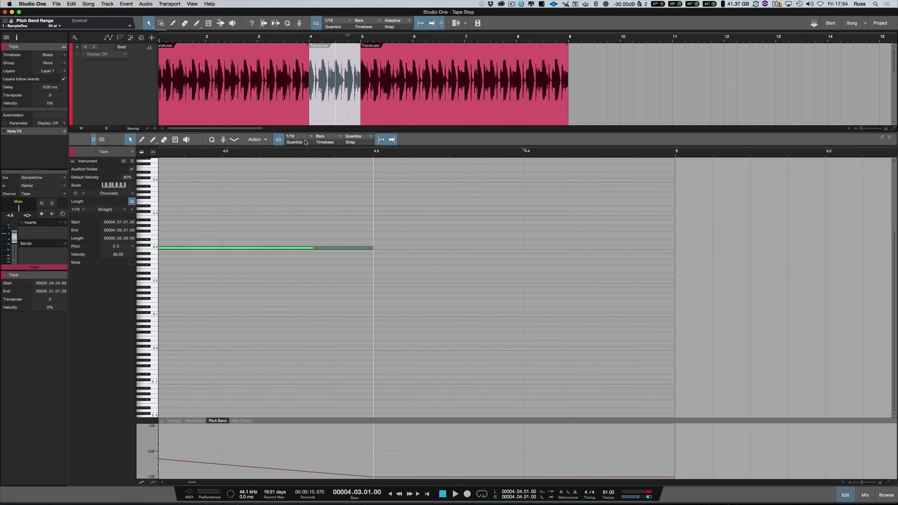
{"action": "left_click_drag", "start_coordinate": [320, 131], "coordinate": [315, 335]}
{"action": "left_click", "coordinate": [272, 41]}
{"action": "key", "text": "space"}
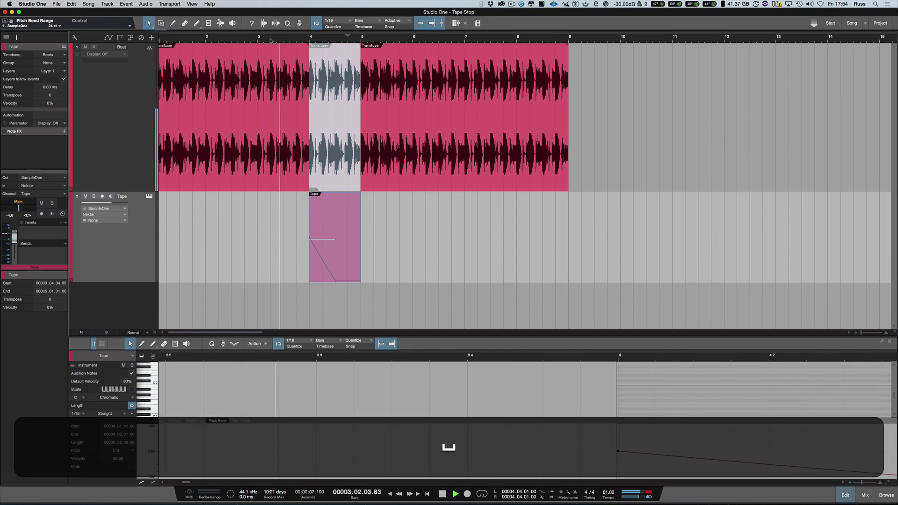
{"action": "key", "text": "super+equal"}
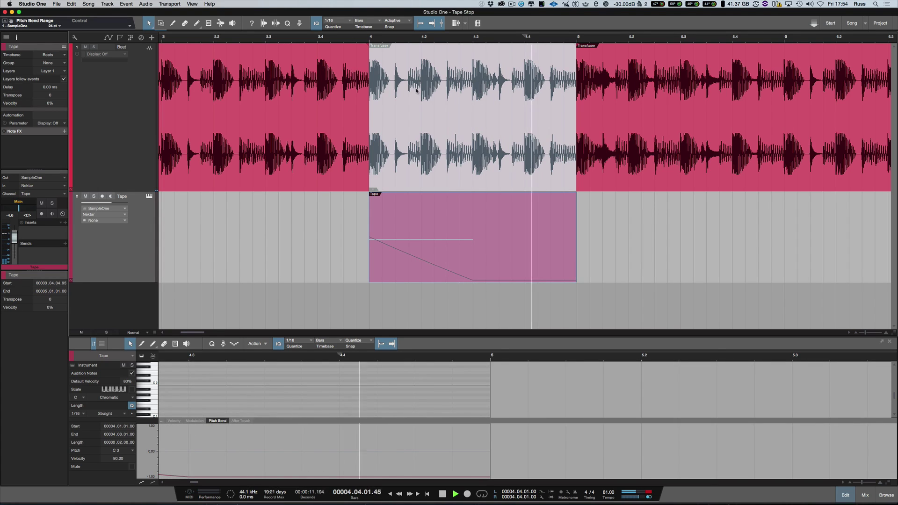
{"action": "key", "text": "space"}
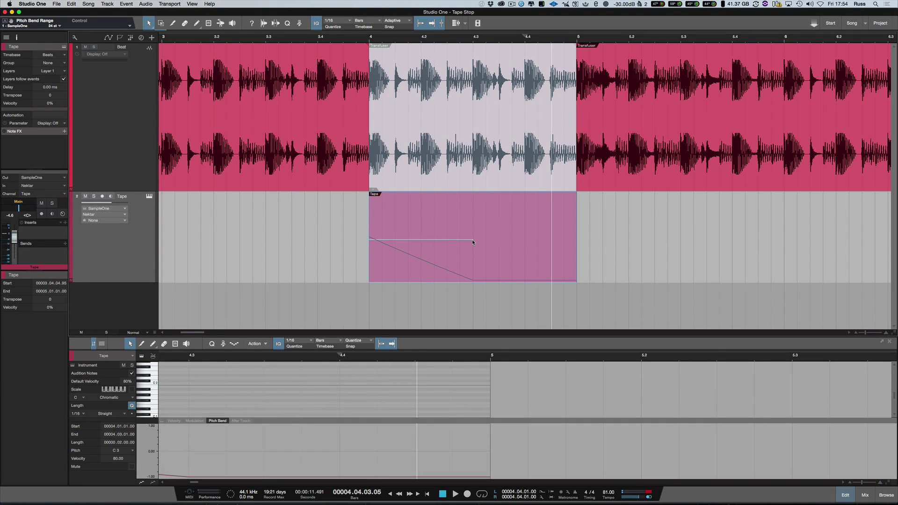
Extend the C3 note to end at 4.3.4 and play it back.
{"action": "scroll", "coordinate": [447, 389], "scroll_direction": "up", "scroll_amount": 4}
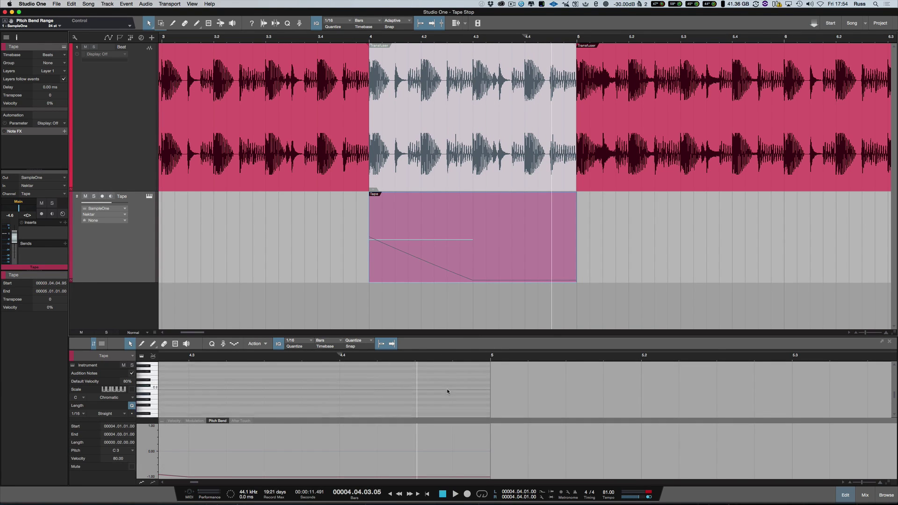
{"action": "left_click_drag", "start_coordinate": [189, 397], "coordinate": [297, 404]}
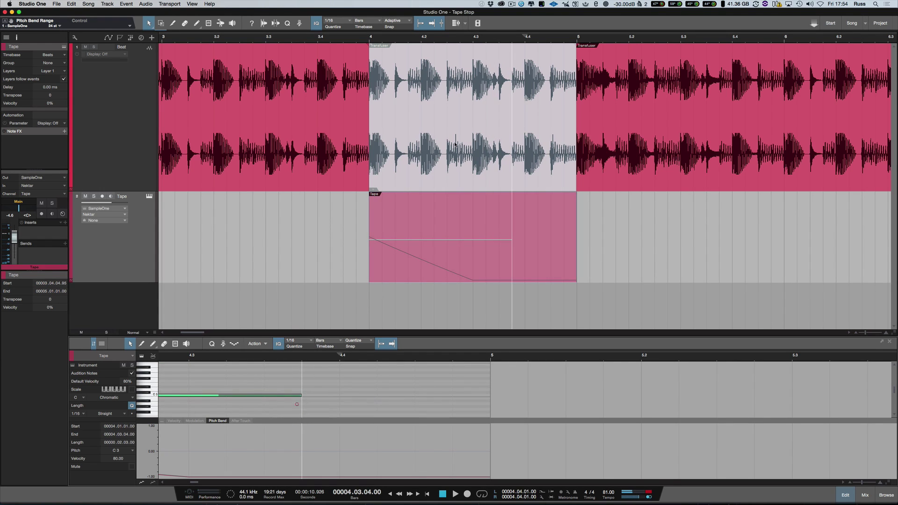
{"action": "key", "text": "space"}
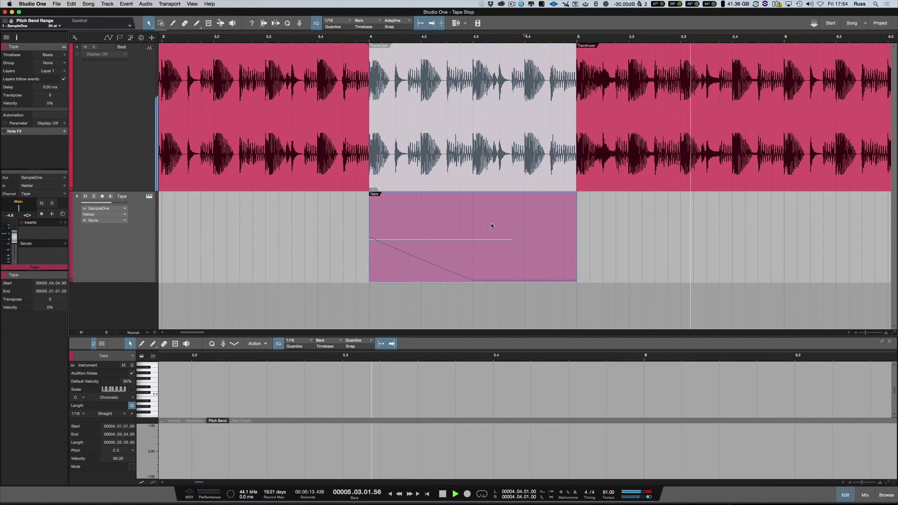
{"action": "key", "text": "space"}
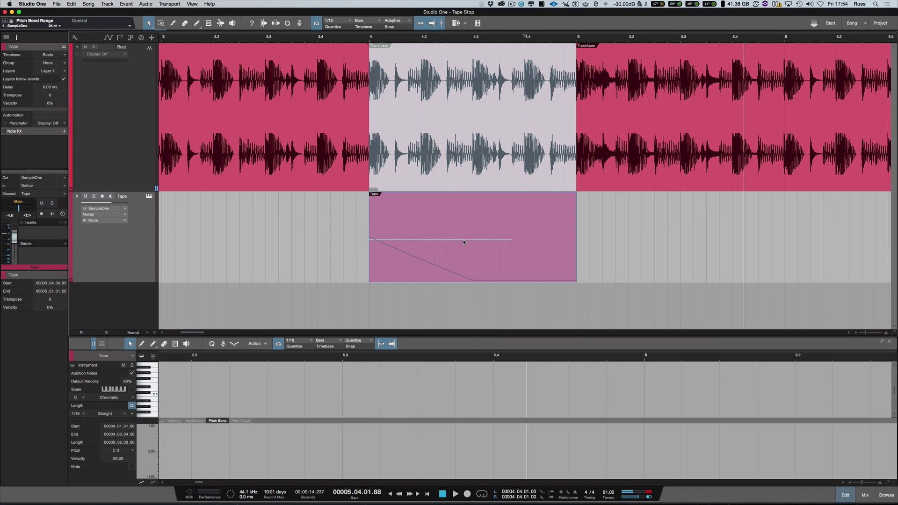
Bounce the Tape part to audio and move it into the deleted bar 4–5 Beat section.
{"action": "right_click", "coordinate": [461, 240]}
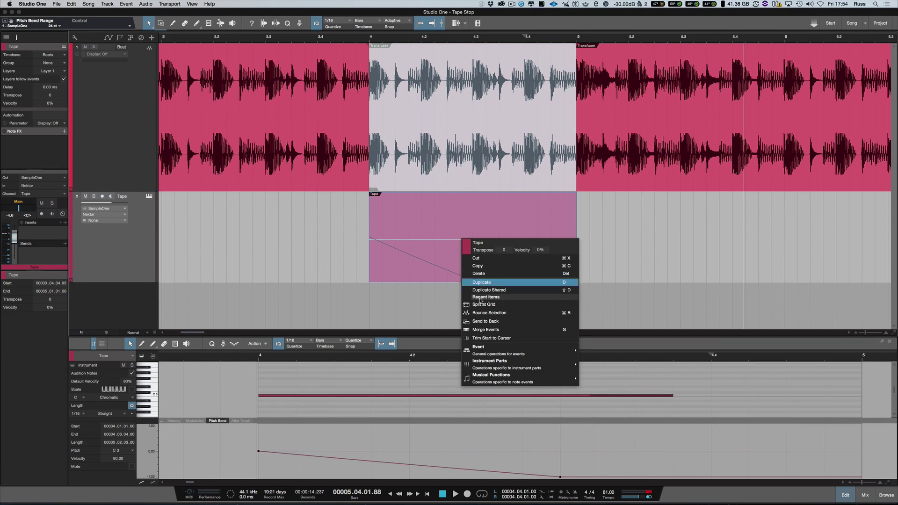
{"action": "left_click", "coordinate": [484, 312]}
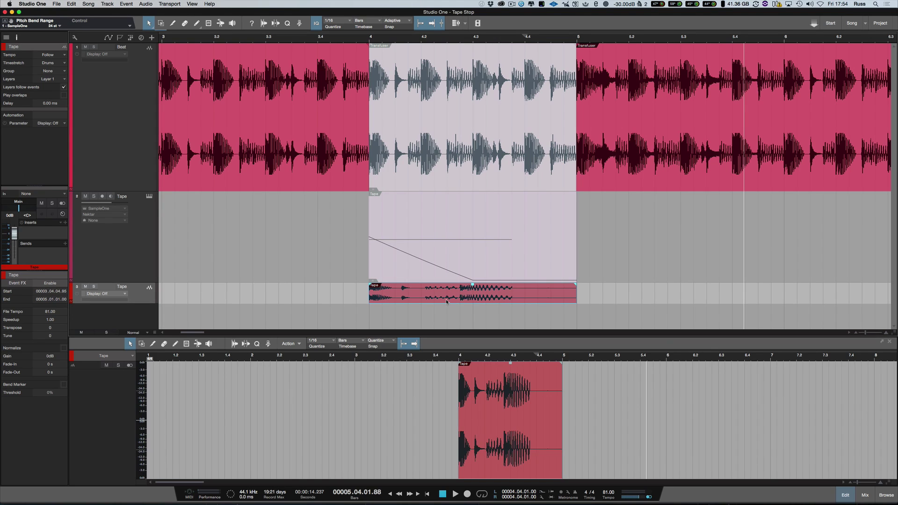
{"action": "left_click", "coordinate": [461, 182]}
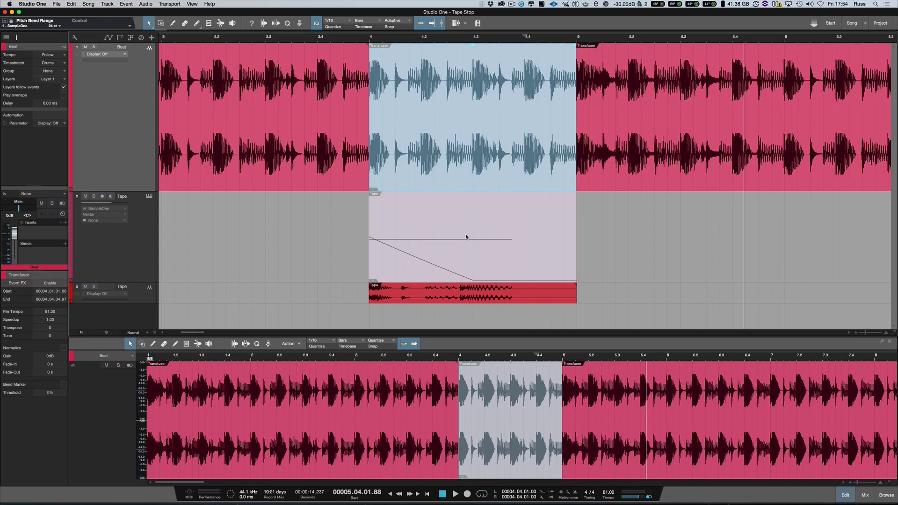
{"action": "key", "text": "BackSpace"}
{"action": "left_click_drag", "start_coordinate": [474, 298], "coordinate": [481, 188]}
Mute the original MIDI Tape track and play back the replaced section.
{"action": "left_click", "coordinate": [268, 32]}
{"action": "key", "text": "space"}
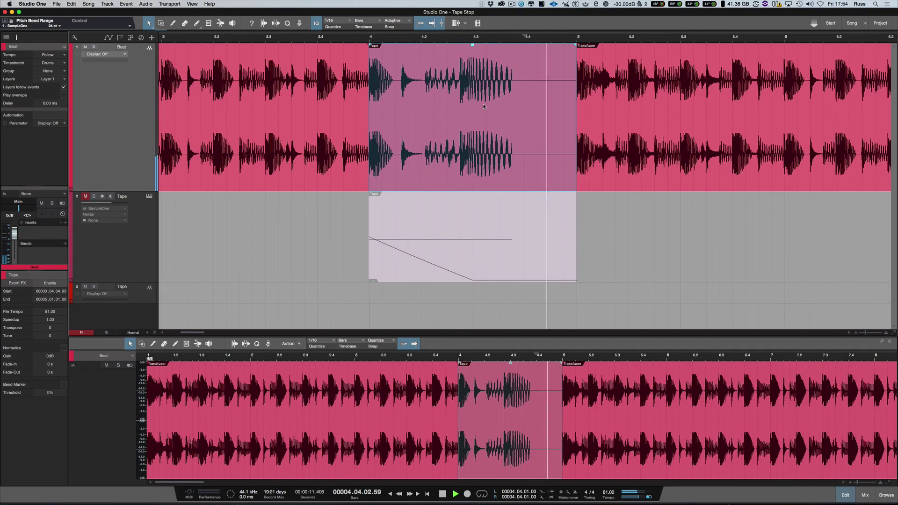
{"action": "key", "text": "space"}
End the Tape audio at 4.3.4 with a 666 ms fade-out, then select it with the Beat event.
{"action": "left_click_drag", "start_coordinate": [575, 119], "coordinate": [512, 118]}
{"action": "left_click_drag", "start_coordinate": [510, 47], "coordinate": [463, 47]}
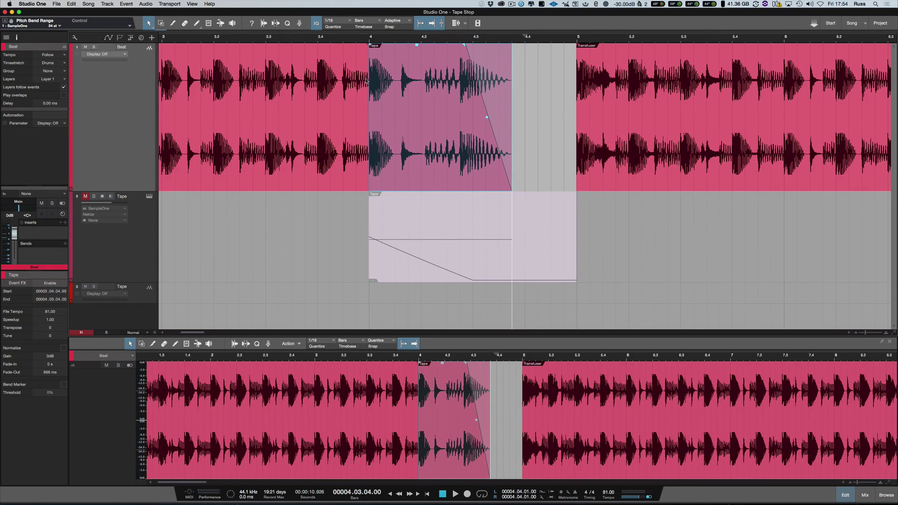
{"action": "left_click", "coordinate": [360, 66]}
{"action": "left_click", "coordinate": [394, 73], "text": "shift"}
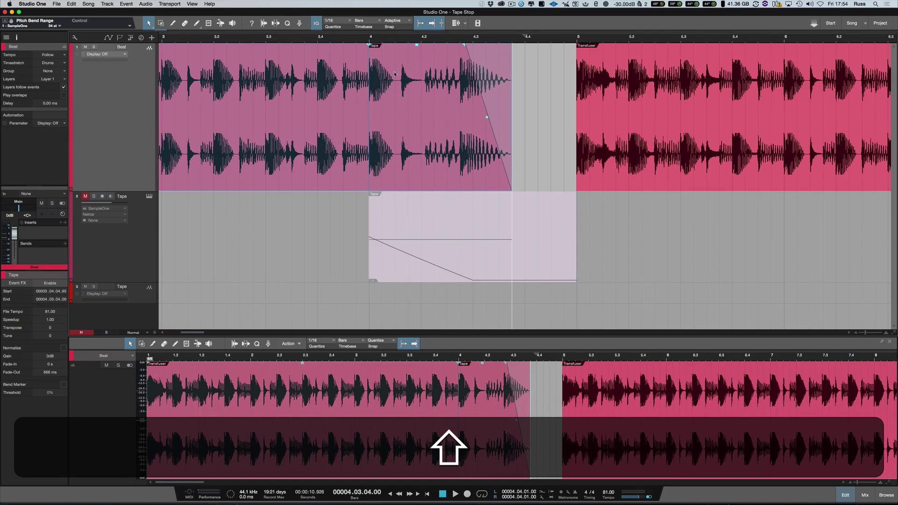
Play the faded tape-stop from just before bar 4.
{"action": "left_click", "coordinate": [327, 40]}
{"action": "key", "text": "space"}
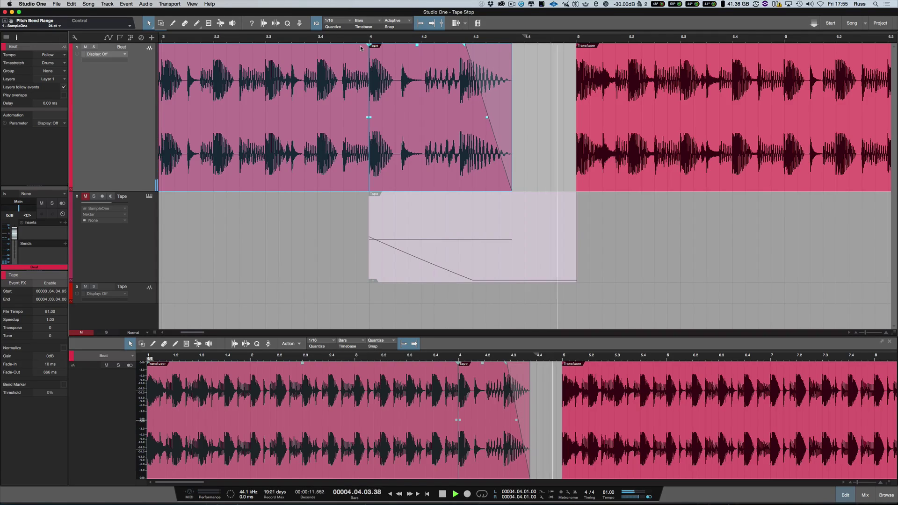
{"action": "key", "text": "space"}
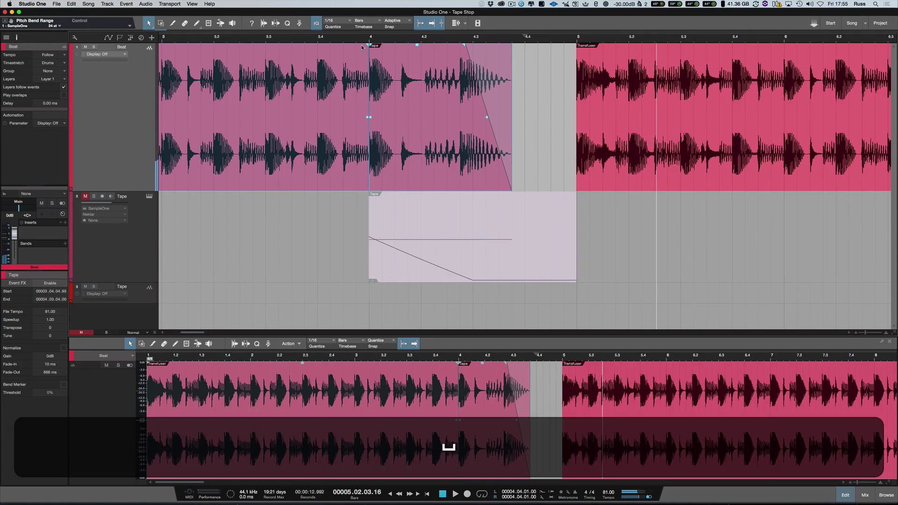